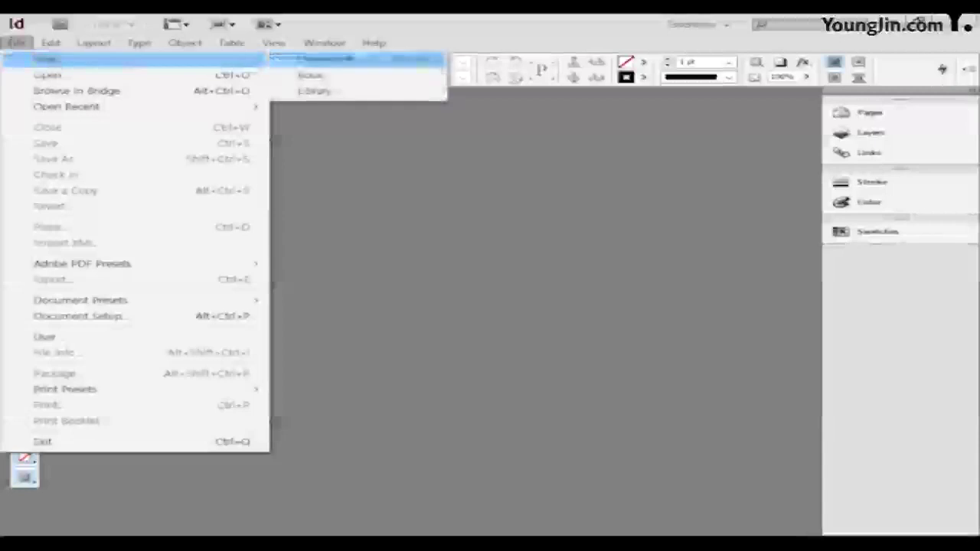
Start a new print document with facing pages off, A4 page size and landscape orientation.
click(393, 61)
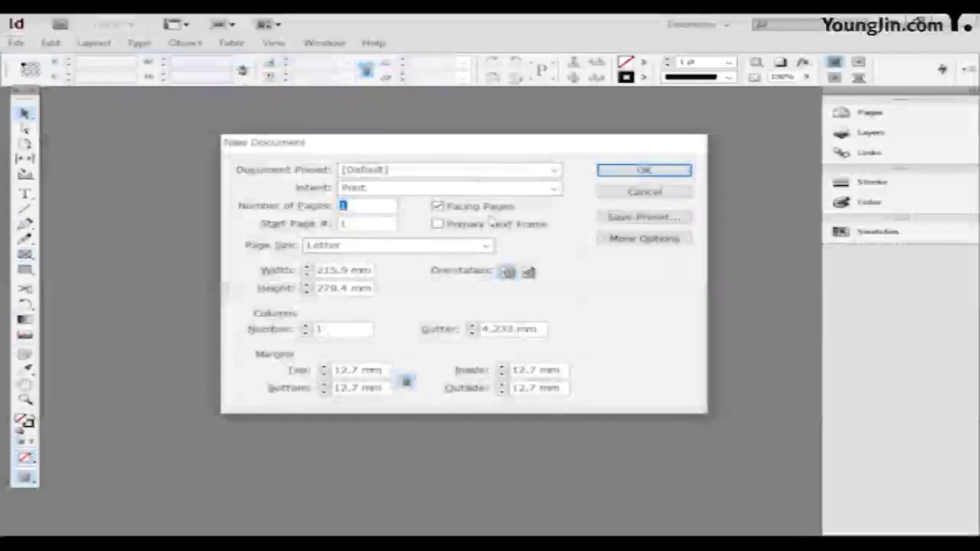
click(436, 207)
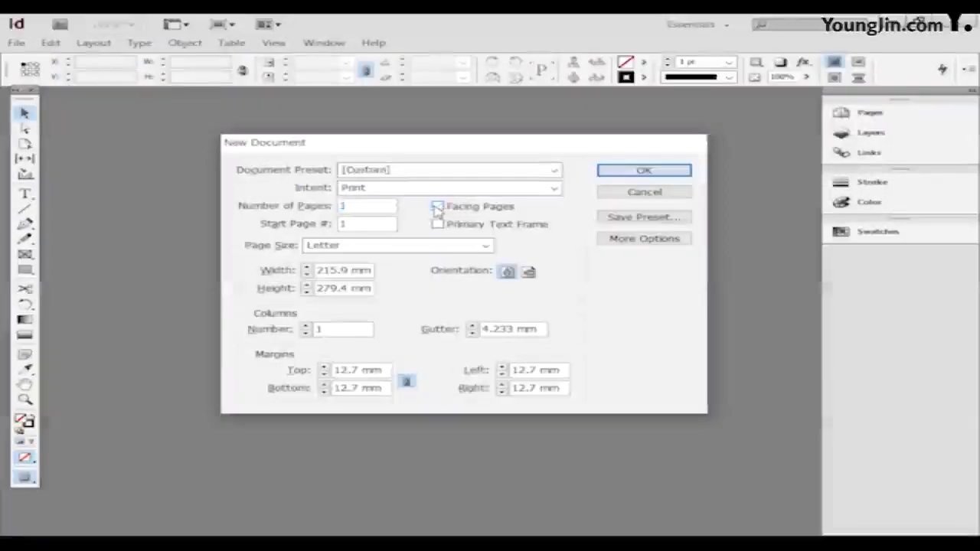
click(479, 247)
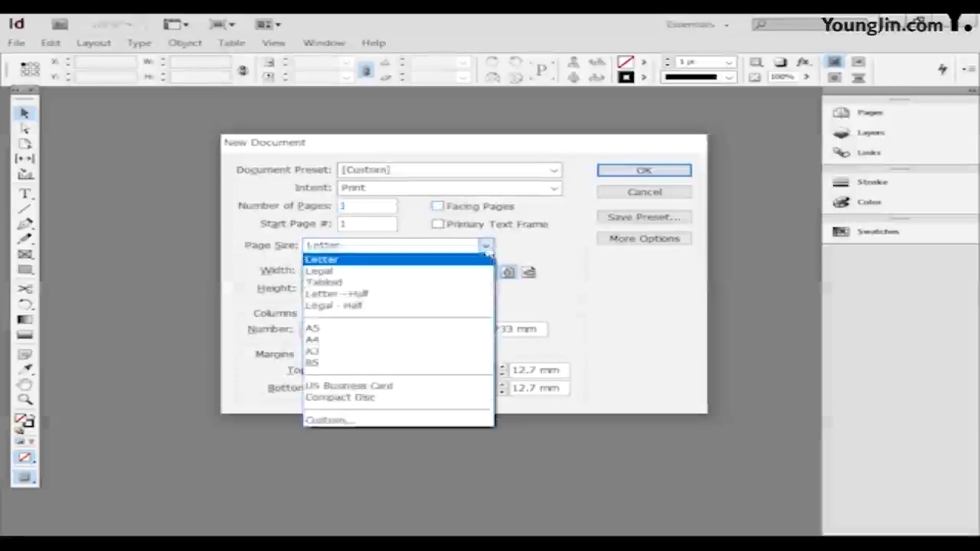
click(375, 342)
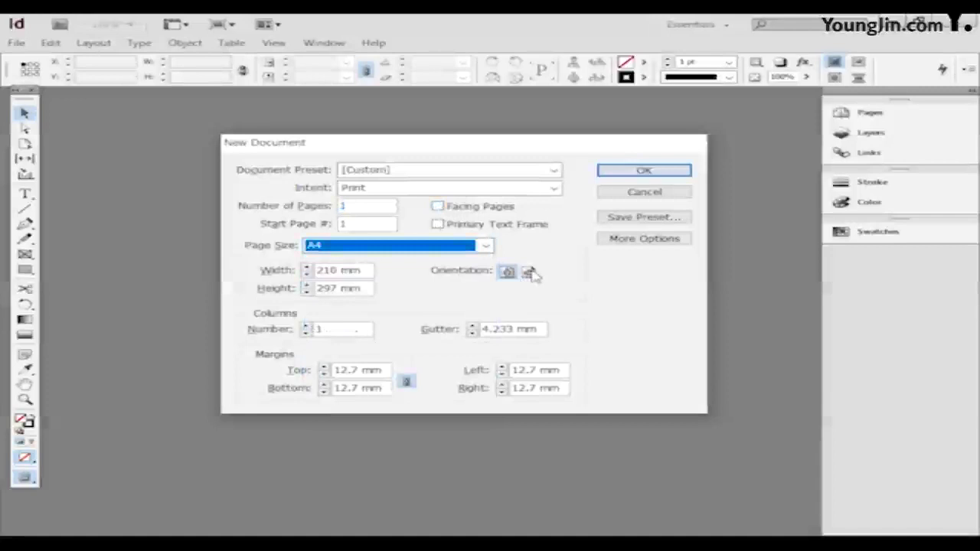
click(530, 273)
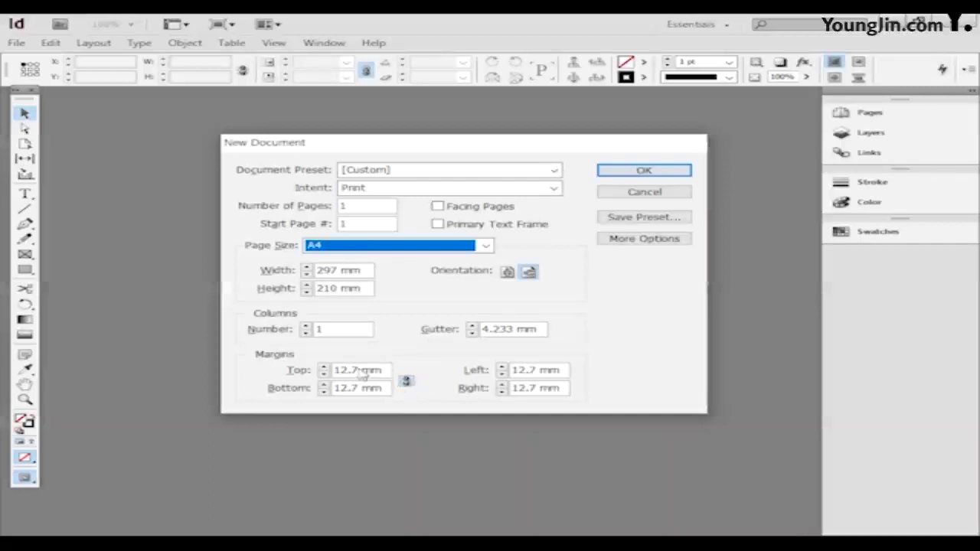
Unlink the margins, set top and bottom to 22 mm and left and right to 28 mm, and create the document.
click(407, 382)
text(22)
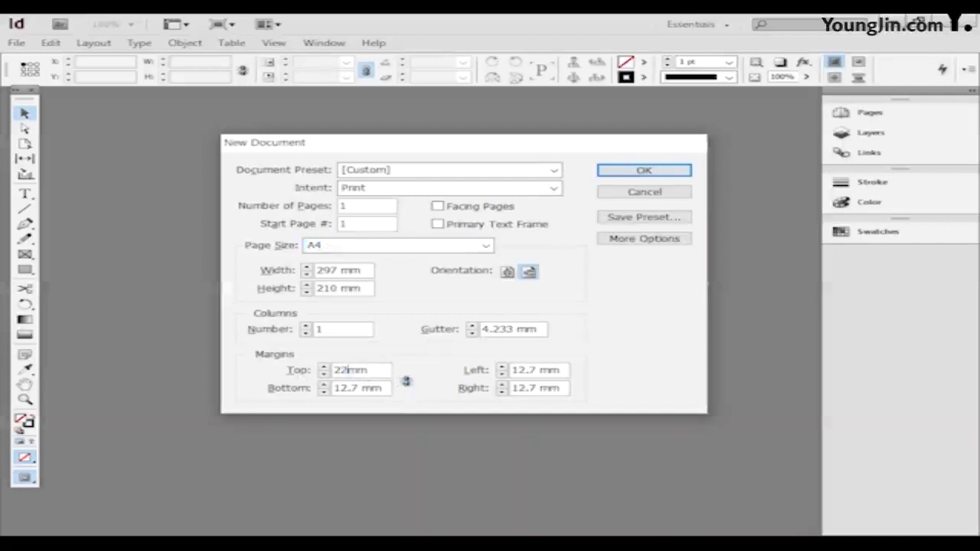
key(Tab)
text(22)
drag(545, 371, 486, 371)
text(28)
key(Tab)
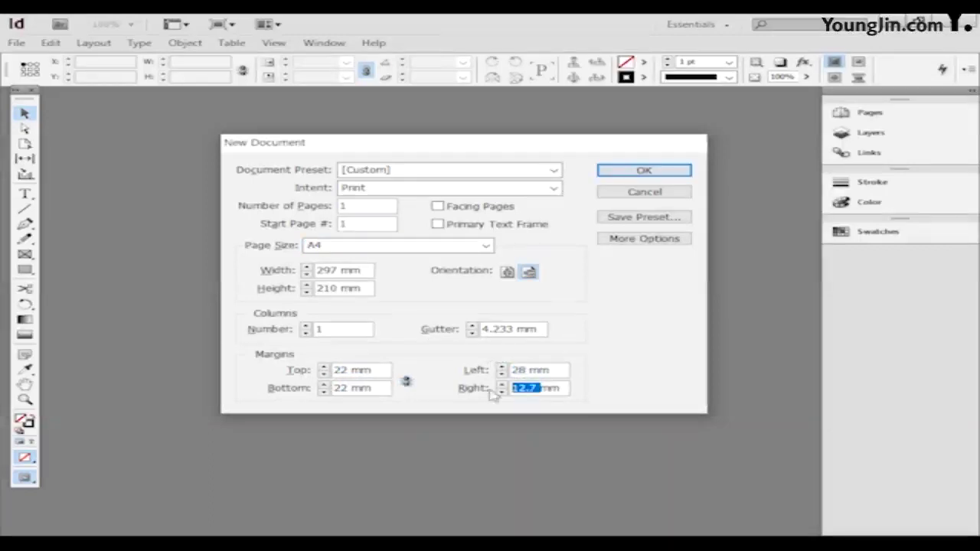
text(28)
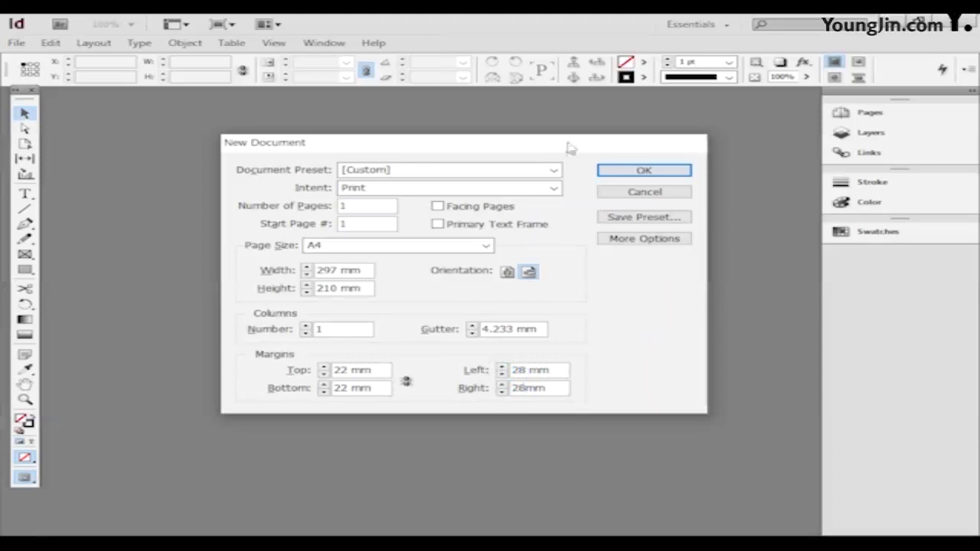
click(633, 171)
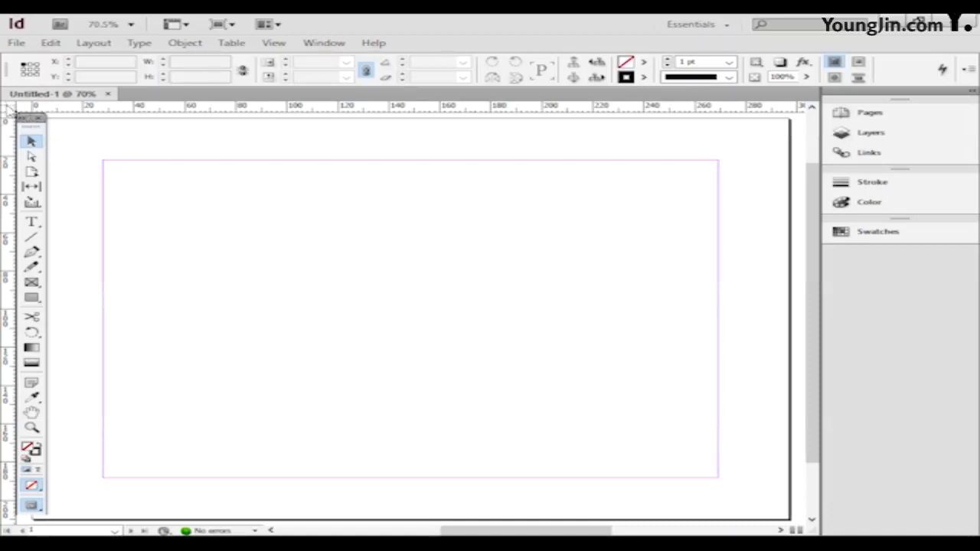
Move the ruler origin to the margin frame's upper-left corner and place a vertical guide at X 3 mm.
drag(6, 110, 106, 163)
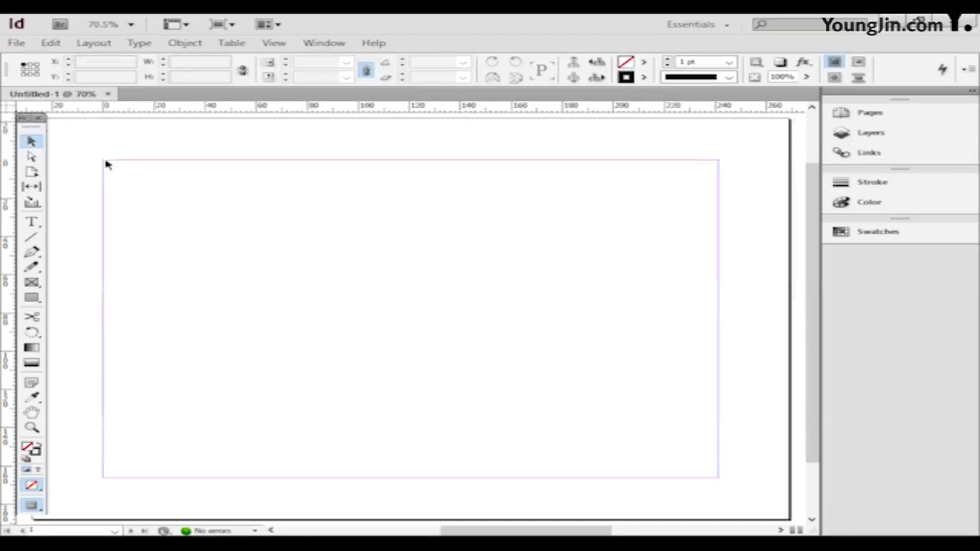
key(z)
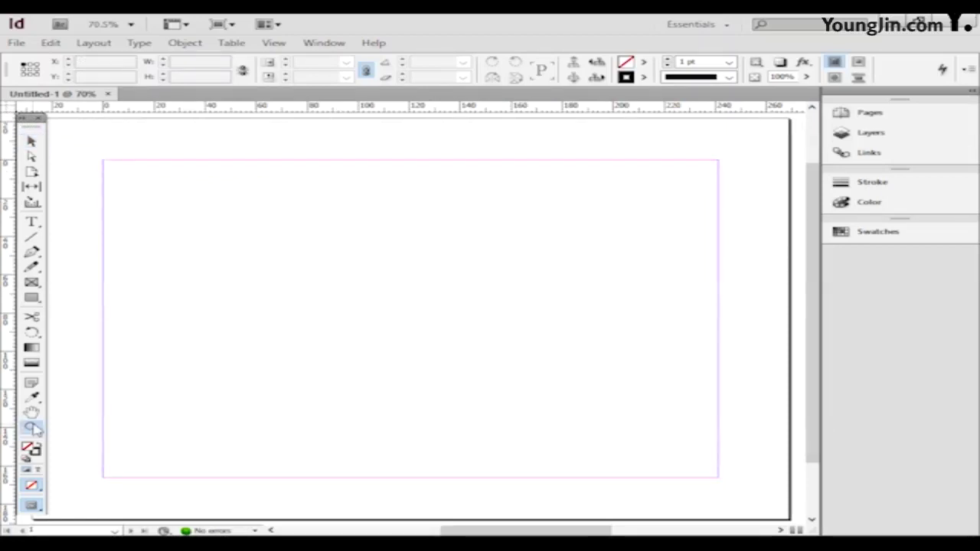
drag(81, 140, 147, 184)
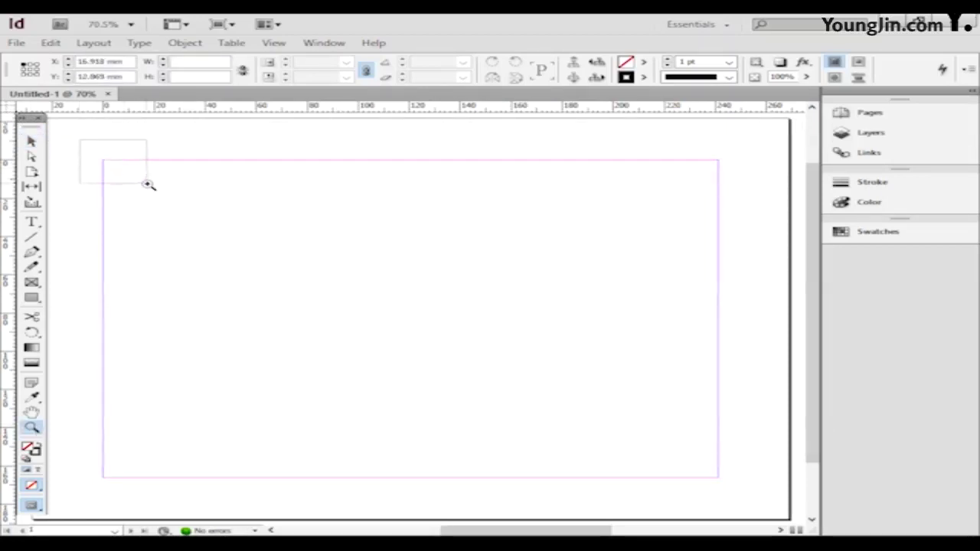
click(31, 140)
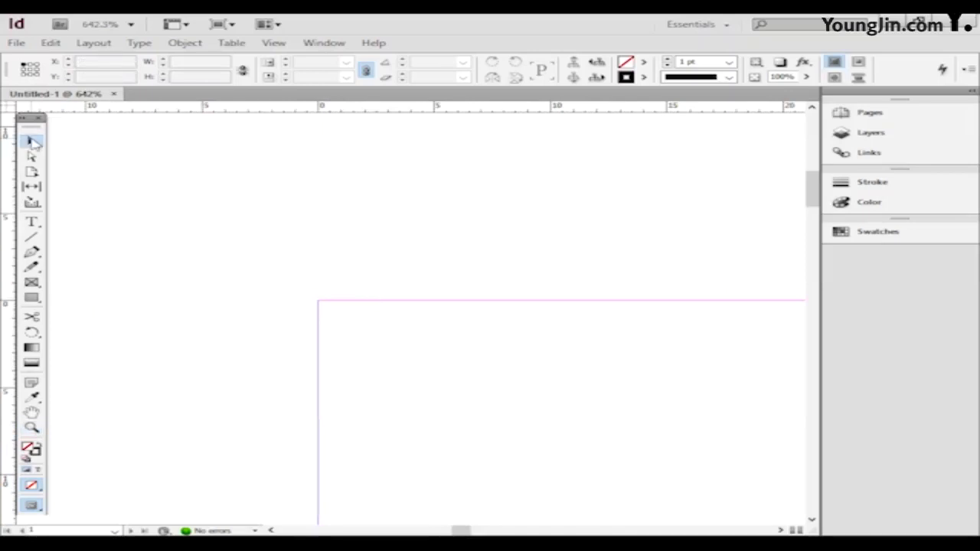
drag(8, 175, 367, 232)
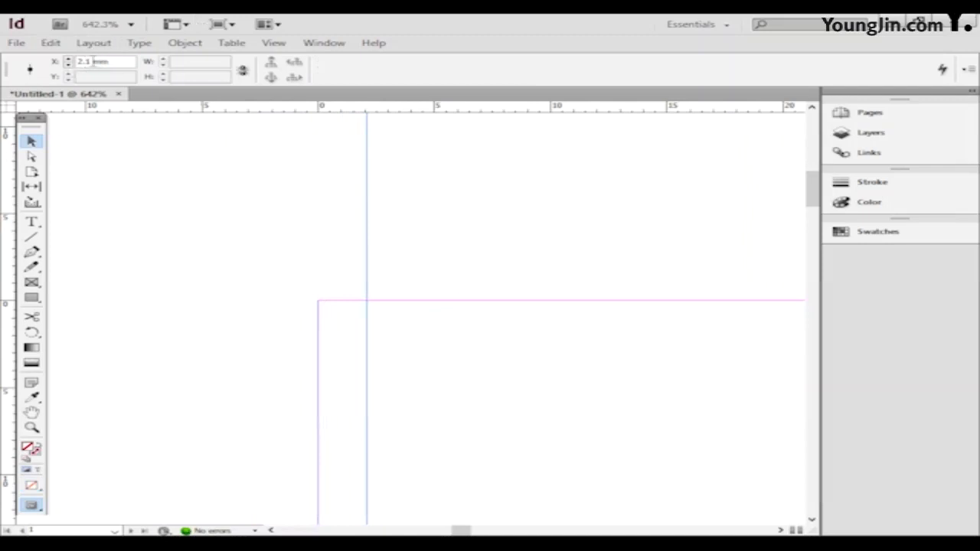
drag(92, 61, 46, 66)
text(3)
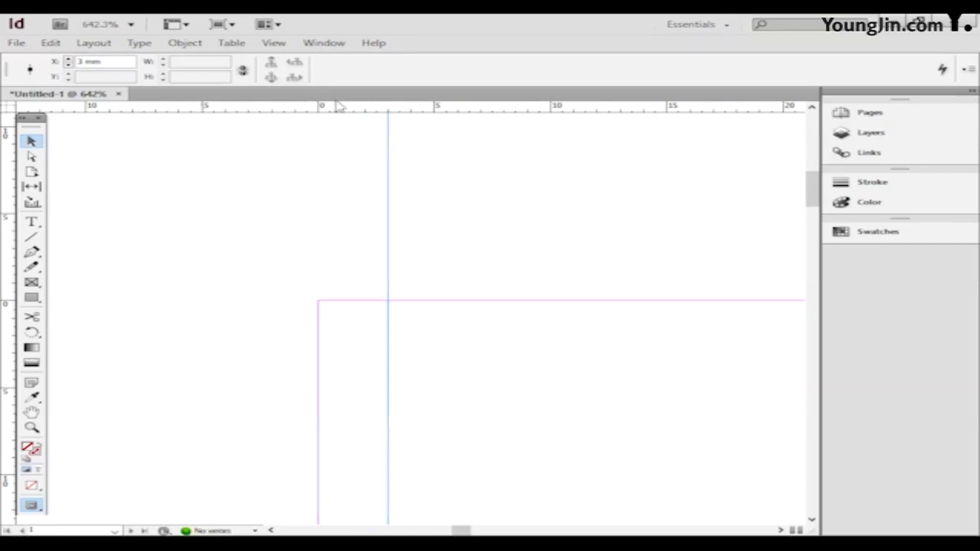
Add a horizontal guide just inside the upper margin edge at Y 3 mm.
drag(335, 107, 363, 356)
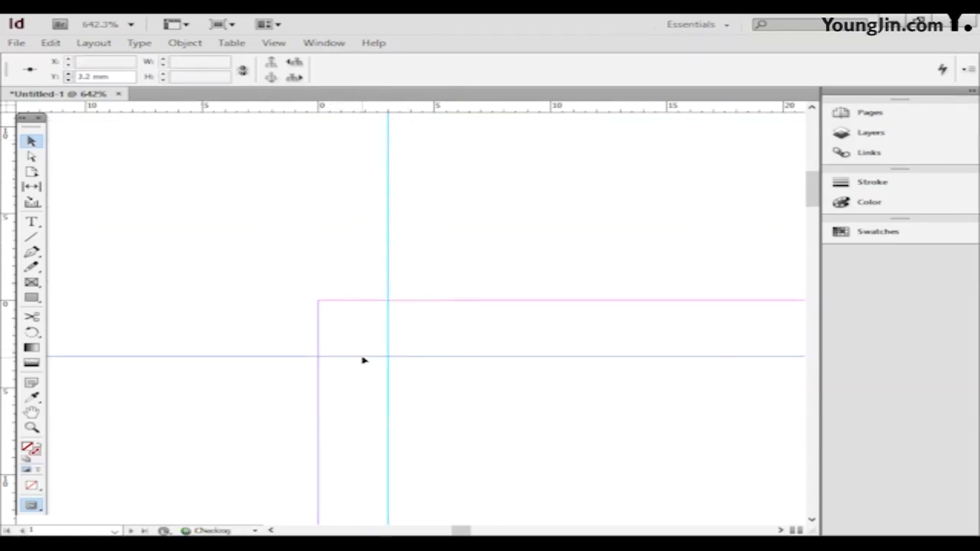
drag(91, 76, 62, 79)
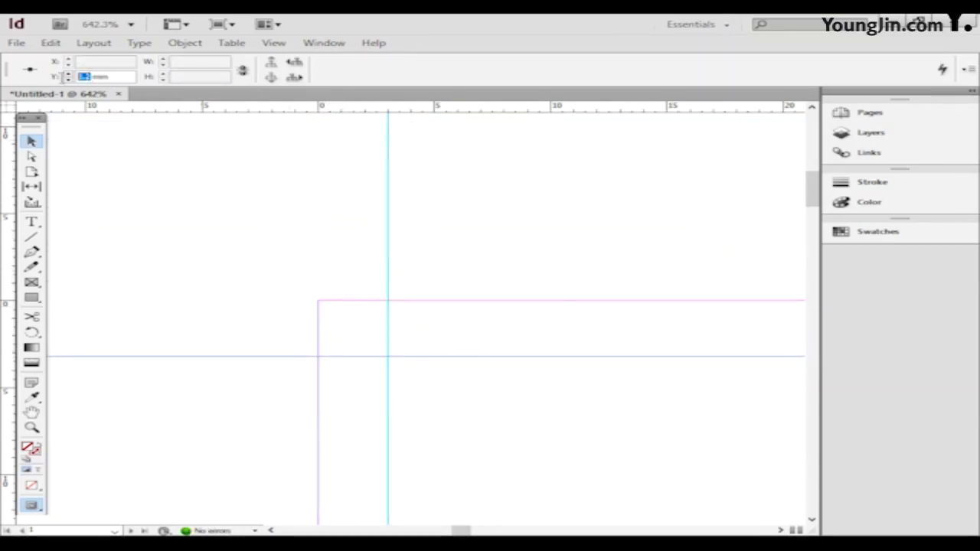
text(3)
key(Return)
Add a horizontal guide just inside the lower margin edge at Y 163 mm.
double_click(31, 412)
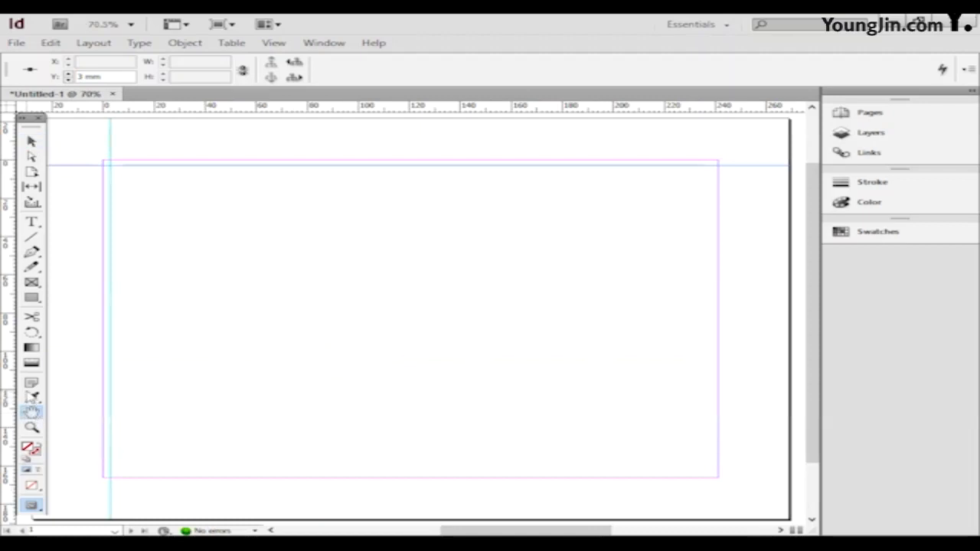
click(34, 429)
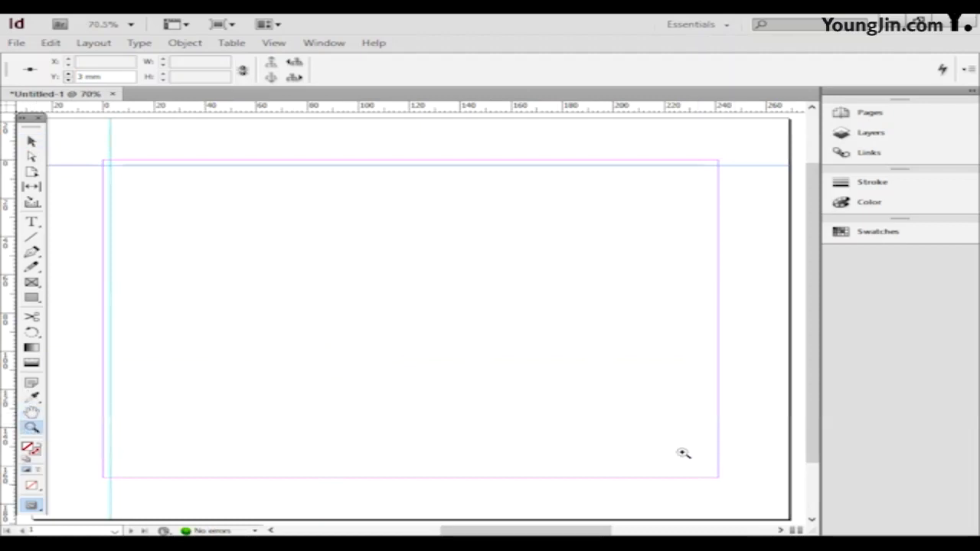
drag(684, 451, 749, 509)
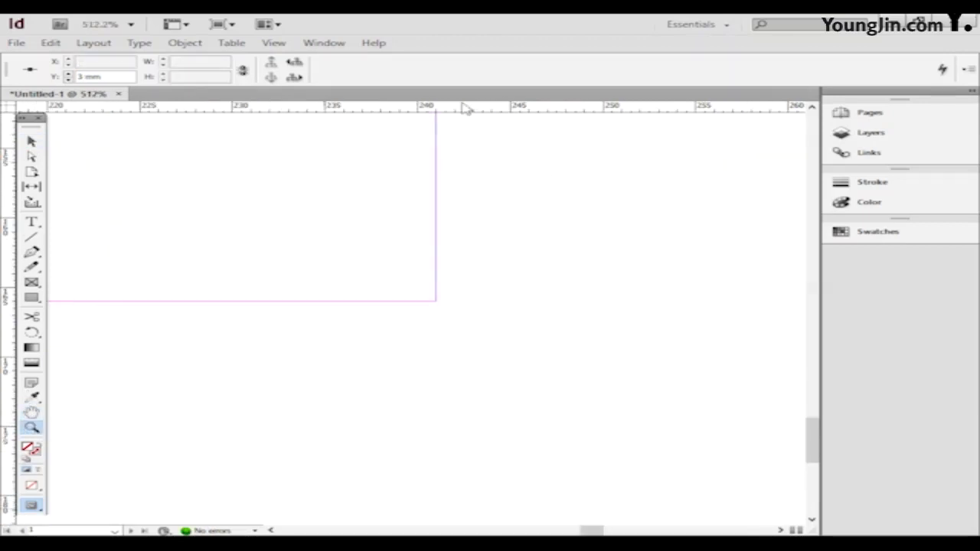
drag(457, 107, 457, 255)
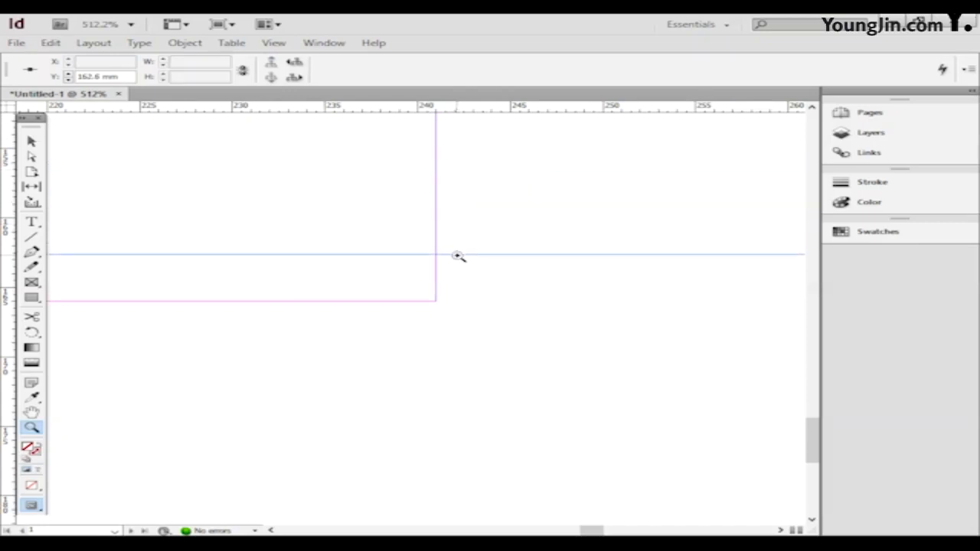
drag(103, 77, 61, 79)
text(16)
key(Return)
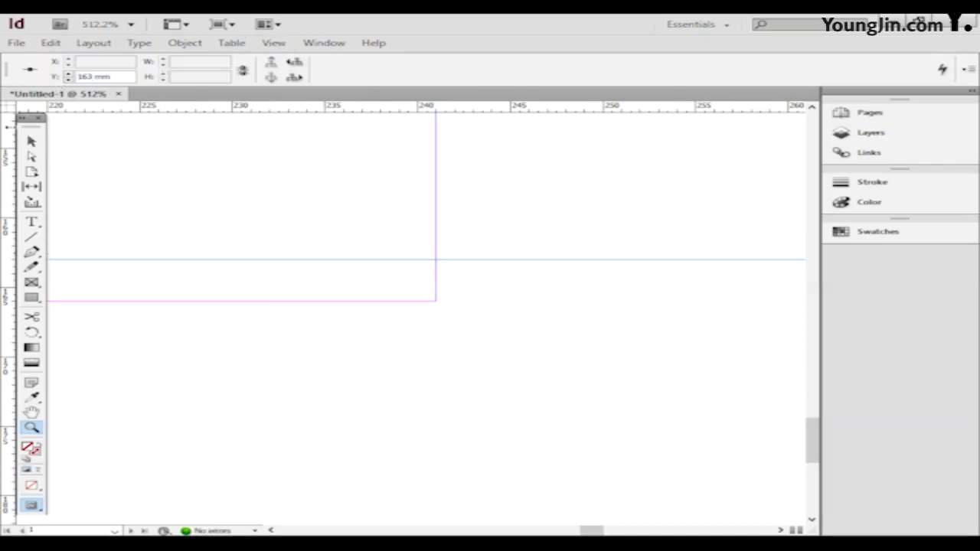
Add a vertical guide just inside the right margin edge at X 238 mm.
drag(8, 124, 408, 168)
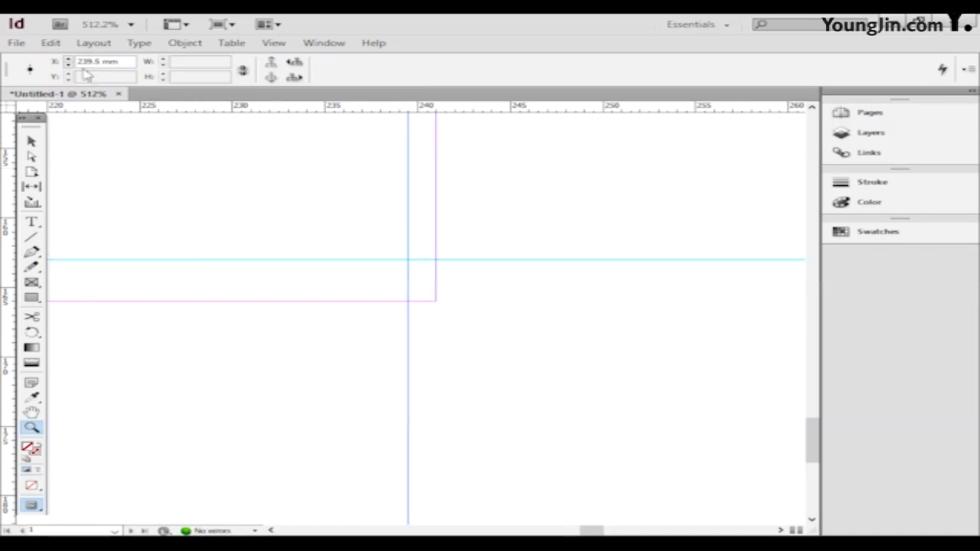
drag(101, 61, 40, 68)
text(238)
key(Return)
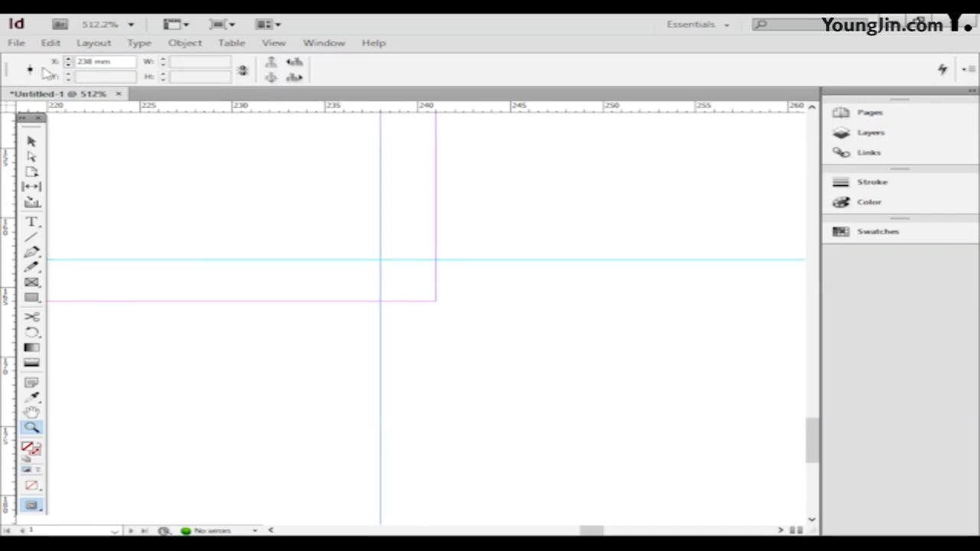
Draw two 5 mm crop-mark lines along the guides outside the margin frame's upper-left corner, one vertical and one horizontal.
double_click(31, 411)
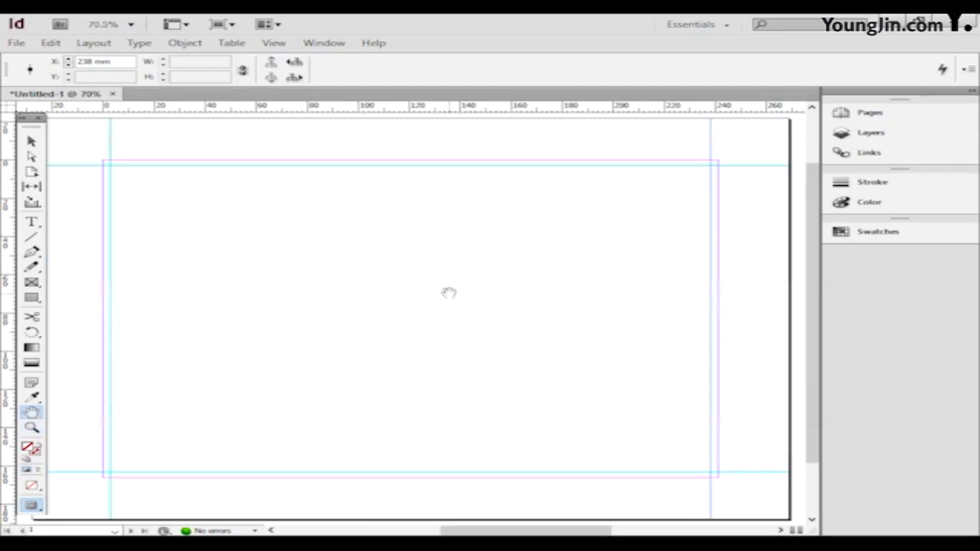
key(z)
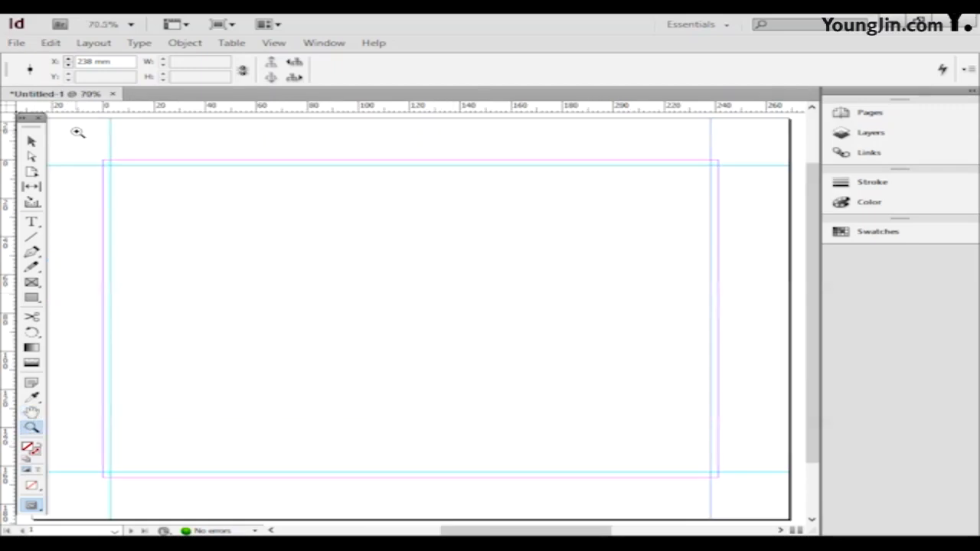
drag(76, 130, 135, 186)
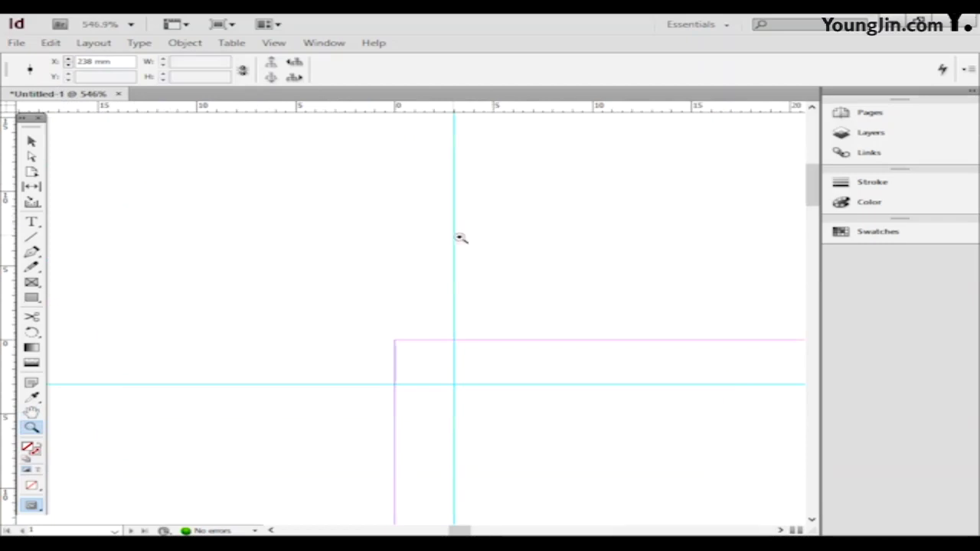
click(31, 237)
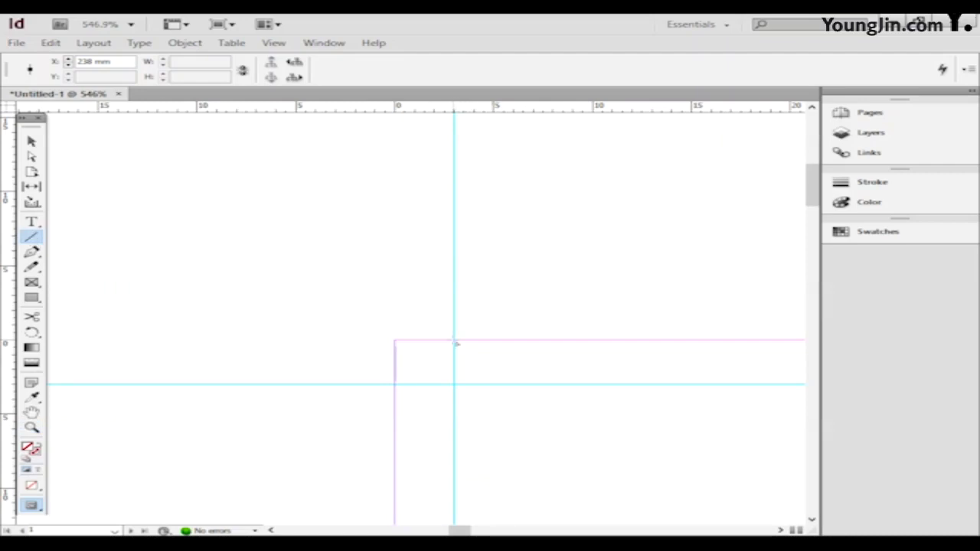
drag(455, 342, 455, 266)
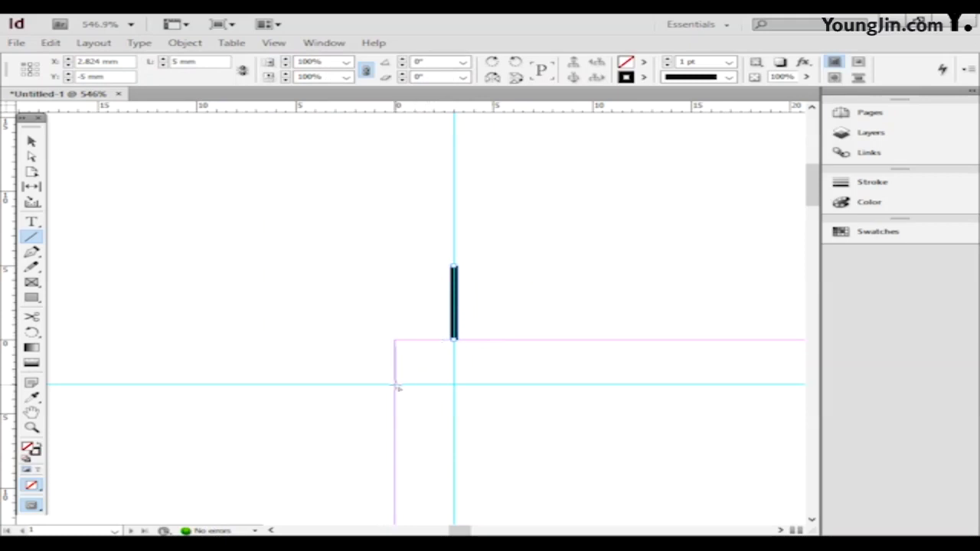
drag(396, 388, 296, 388)
key(v)
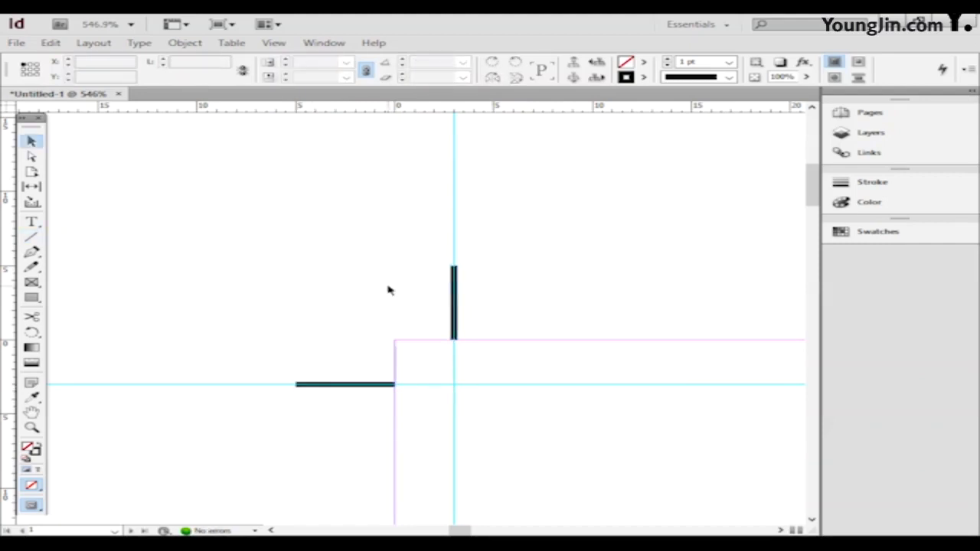
Copy both crop-mark lines at the margin frame's upper-left corner and paste them near its upper-right corner.
click(457, 293)
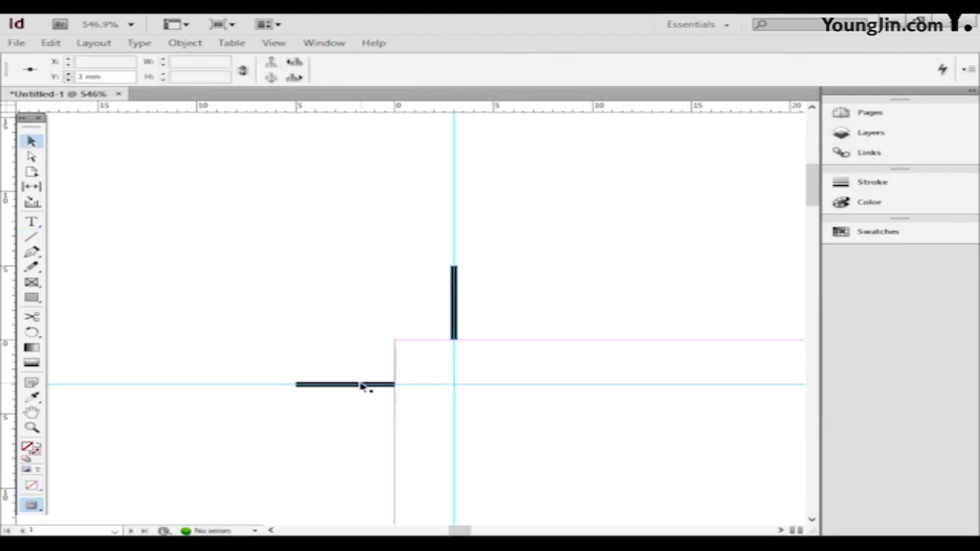
click(365, 385)
shift+click(457, 306)
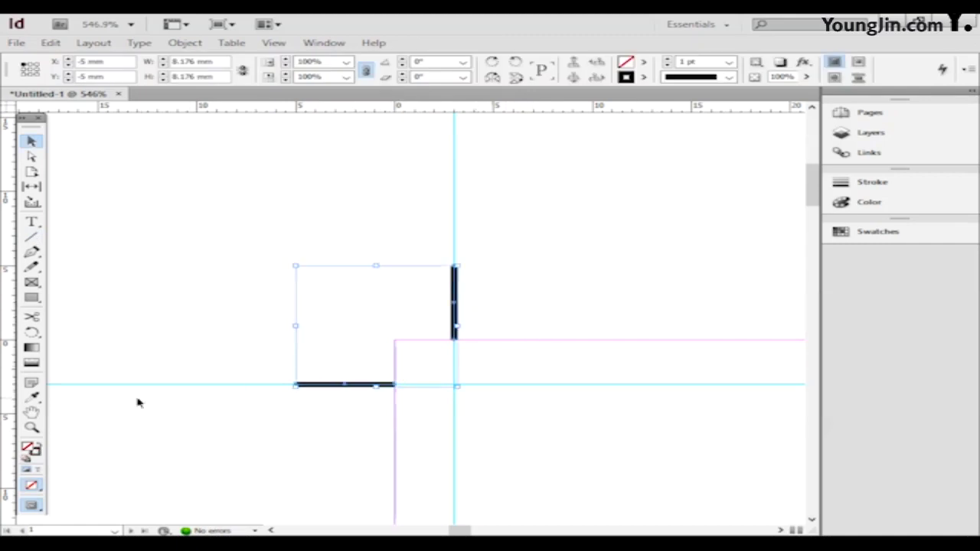
double_click(33, 413)
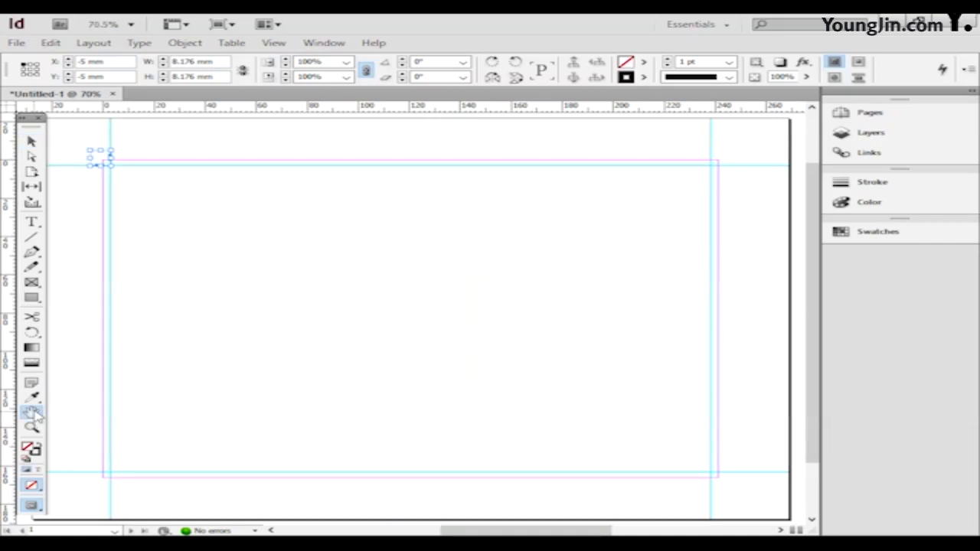
click(32, 427)
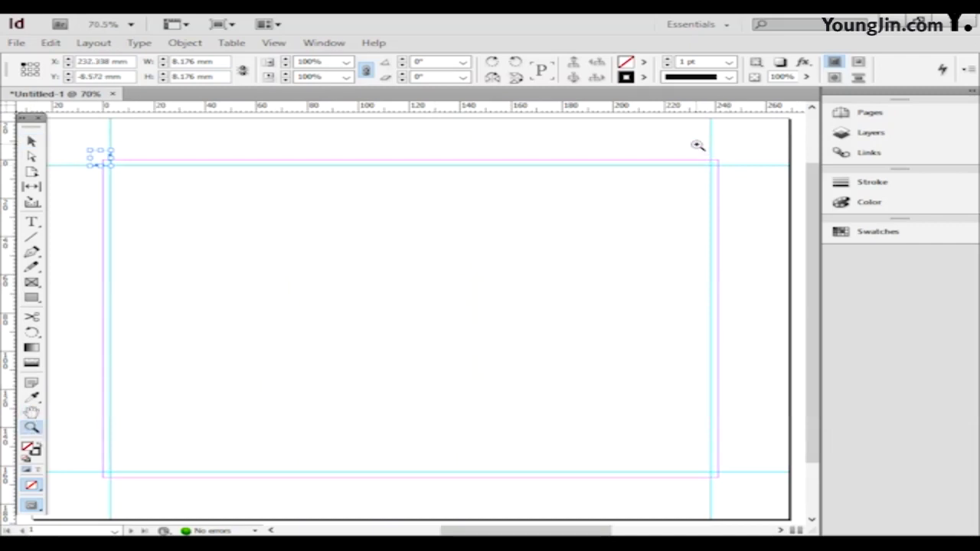
drag(698, 145, 747, 196)
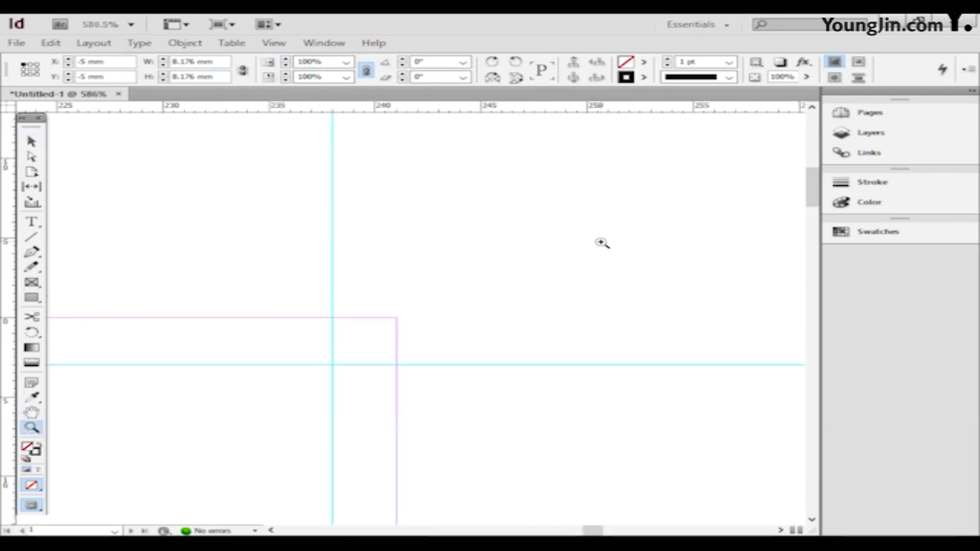
key(ctrl+v)
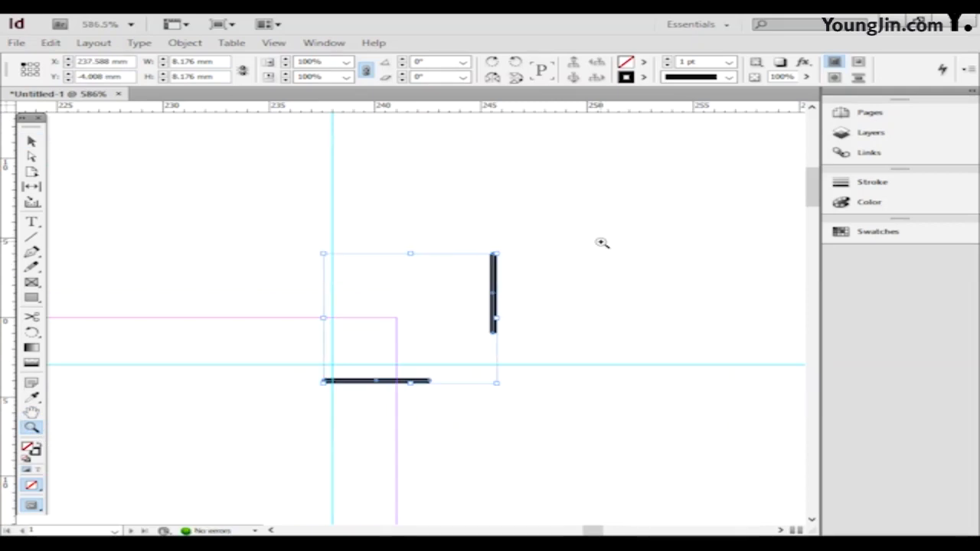
Rotate the pasted crop marks 90° clockwise and align them with the guides outside the upper-right margin corner.
click(497, 64)
key(v)
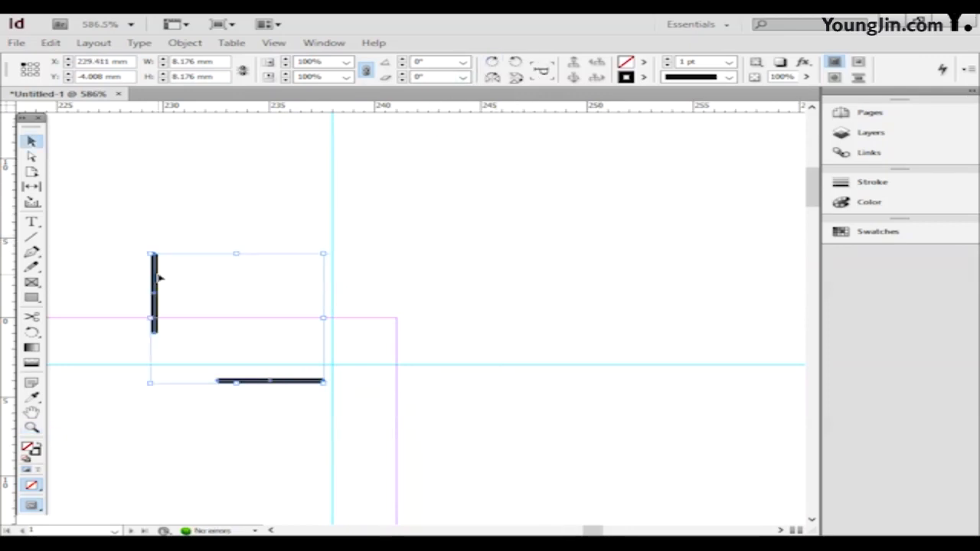
drag(160, 278, 337, 262)
key(z)
drag(261, 211, 487, 423)
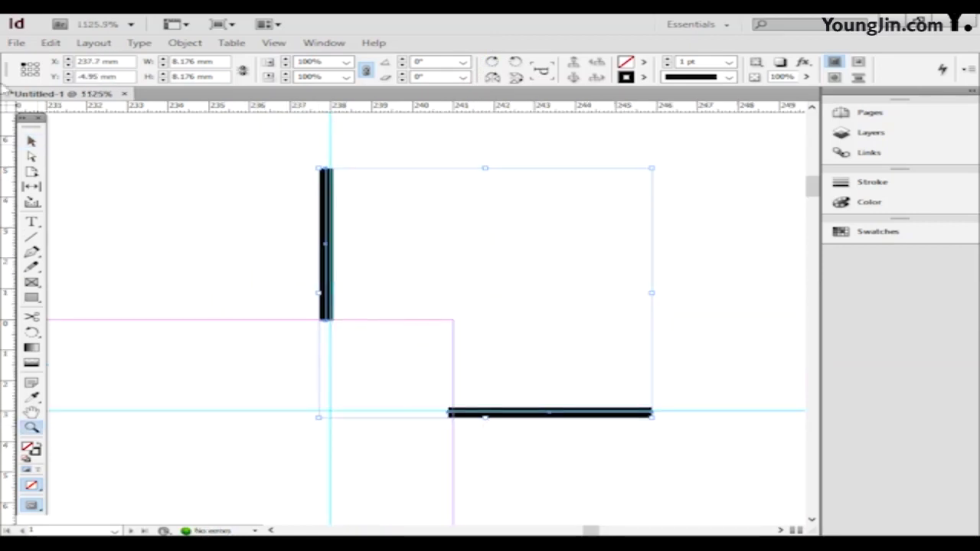
click(34, 143)
drag(320, 195, 333, 198)
click(650, 319)
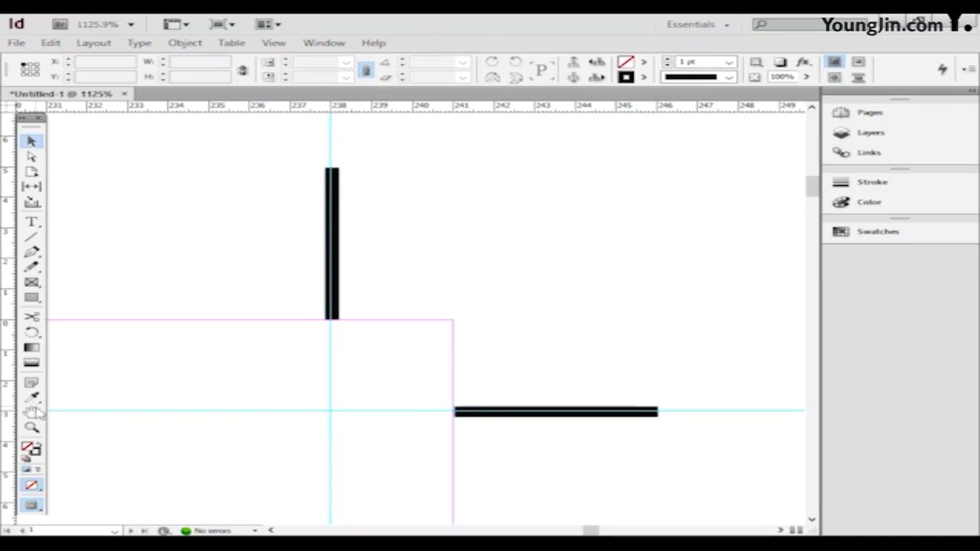
Paste another copy of the crop-mark pair near the margin frame's lower-right corner.
double_click(34, 412)
click(34, 428)
drag(672, 450, 757, 501)
key(ctrl+v)
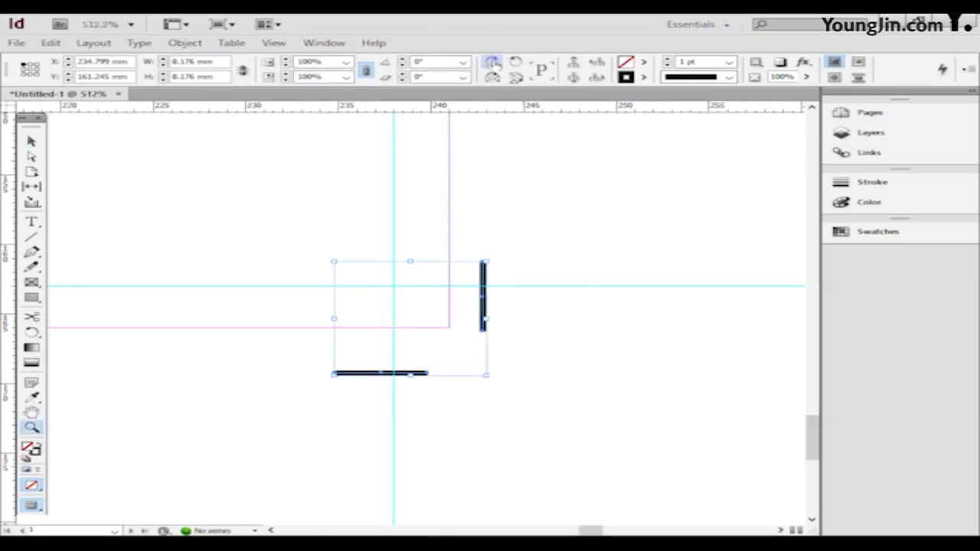
Rotate the new pair 180° and align its lines with the guides outside the lower-right margin corner.
double_click(493, 64)
click(32, 142)
drag(155, 267, 512, 289)
key(z)
drag(349, 262, 536, 330)
click(31, 142)
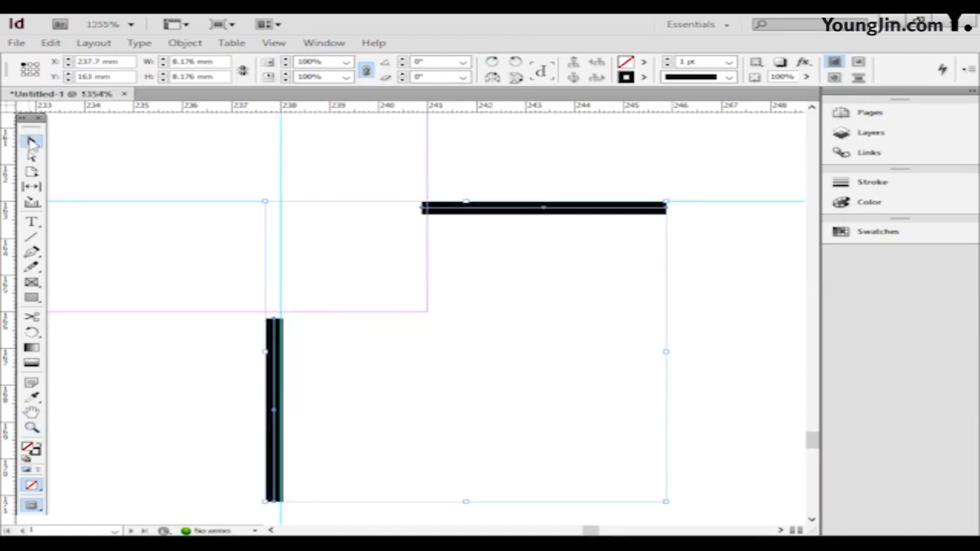
drag(467, 208, 476, 199)
Paste a further copy of the crop-mark pair near the margin frame's lower-left corner.
double_click(31, 412)
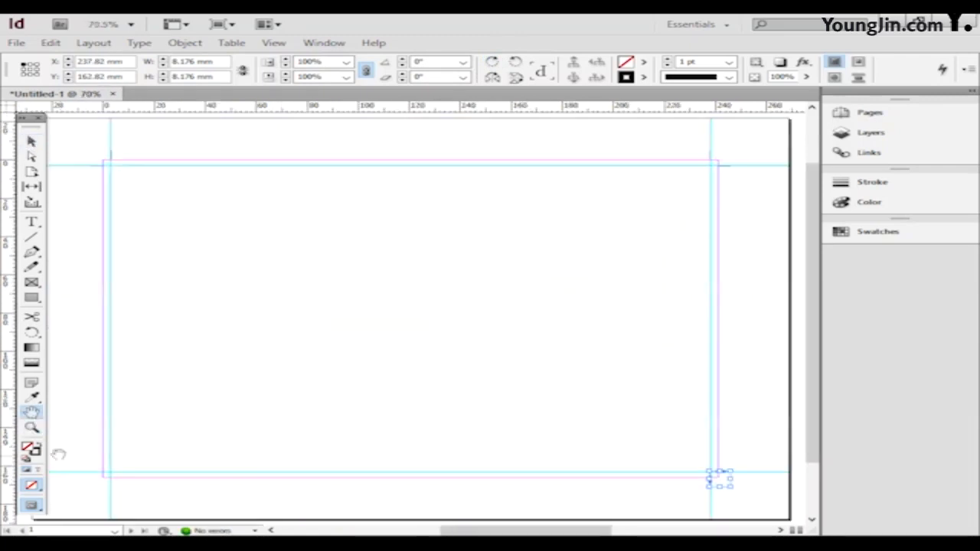
key(z)
drag(94, 463, 126, 488)
key(ctrl+v)
Rotate this pair 90° counterclockwise, align it with the guides outside the lower-left margin corner, and deselect it.
click(515, 62)
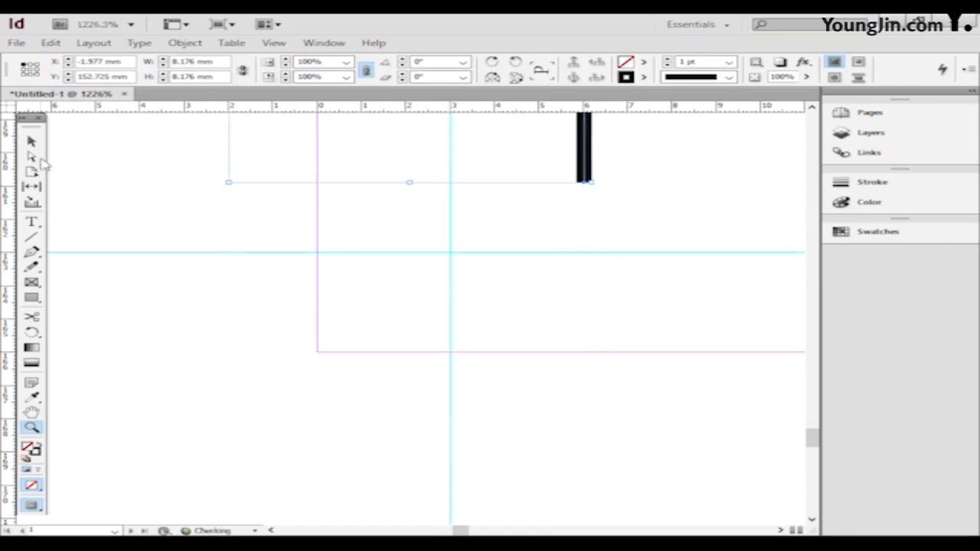
click(31, 142)
drag(586, 145, 452, 475)
double_click(31, 412)
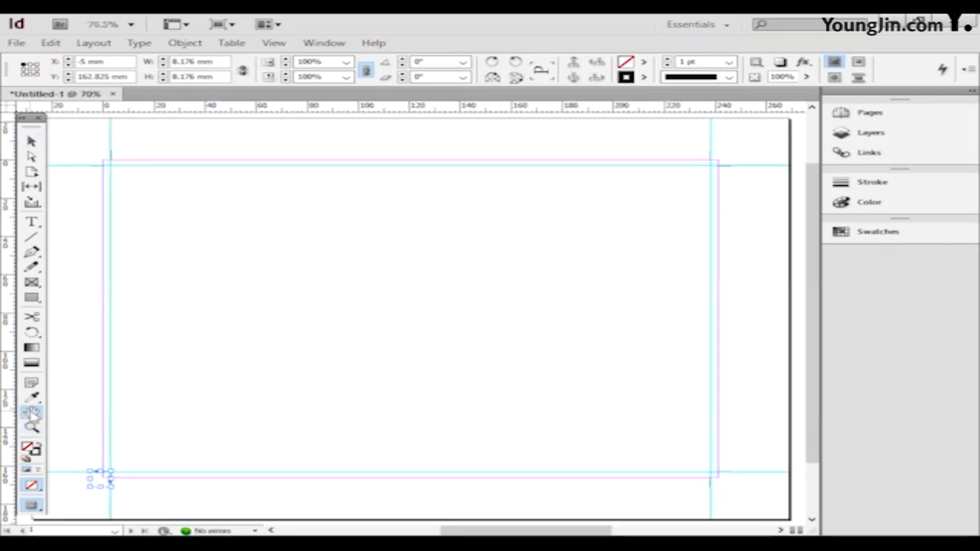
click(33, 143)
key(ctrl+shift+a)
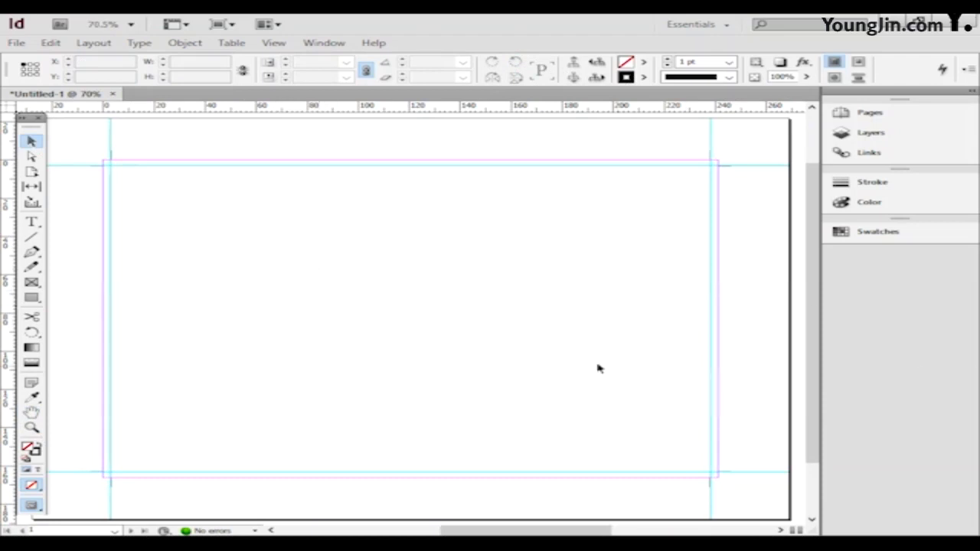
Place the image file 01 with its origin at the margin frame's upper-left corner.
click(16, 44)
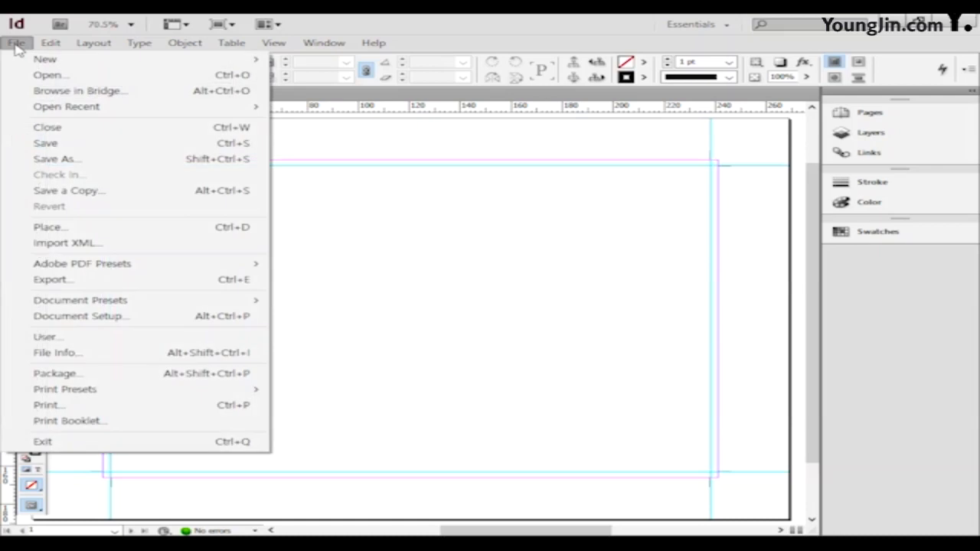
click(141, 228)
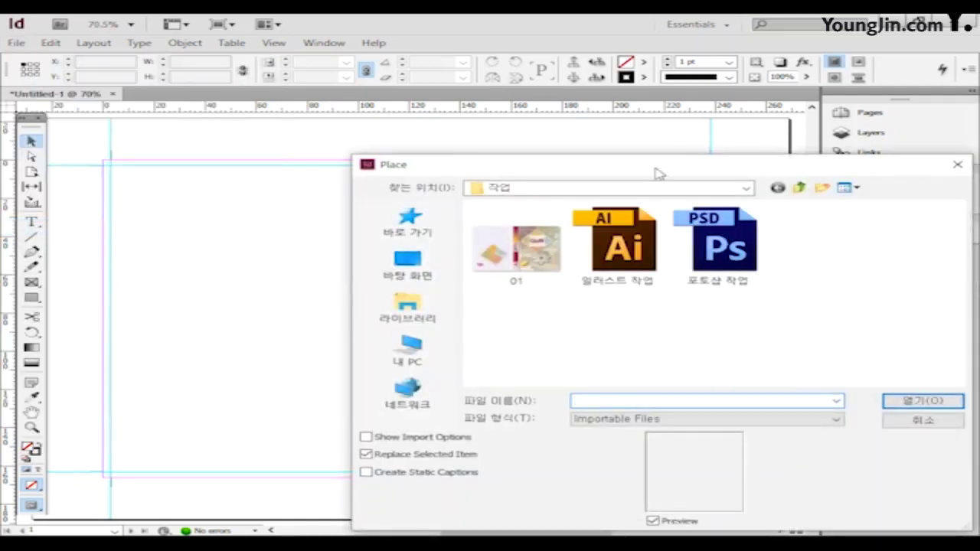
drag(656, 170, 437, 119)
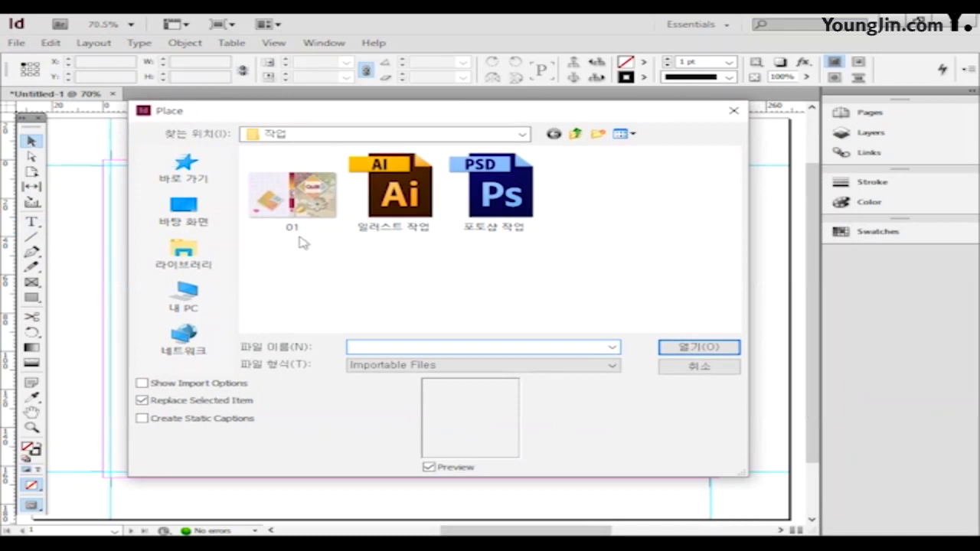
click(310, 191)
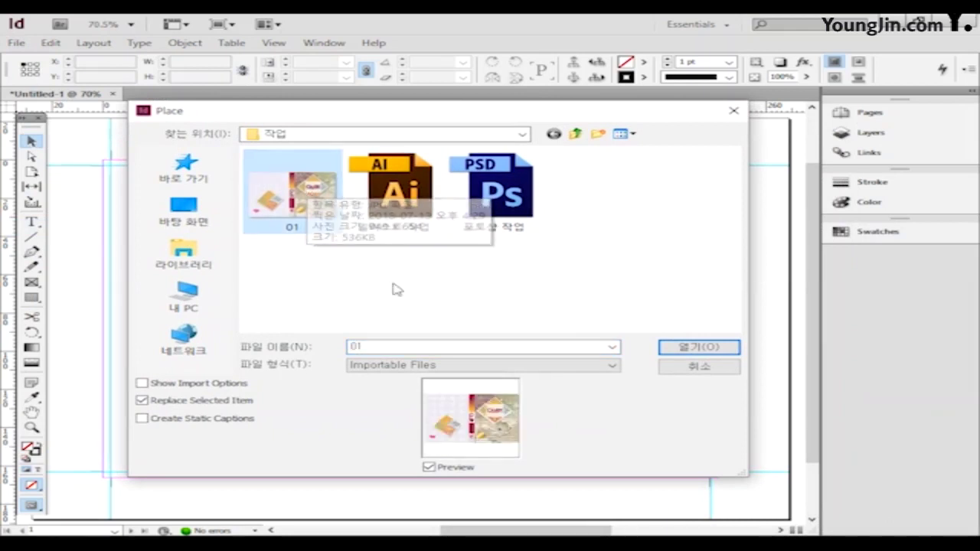
click(685, 349)
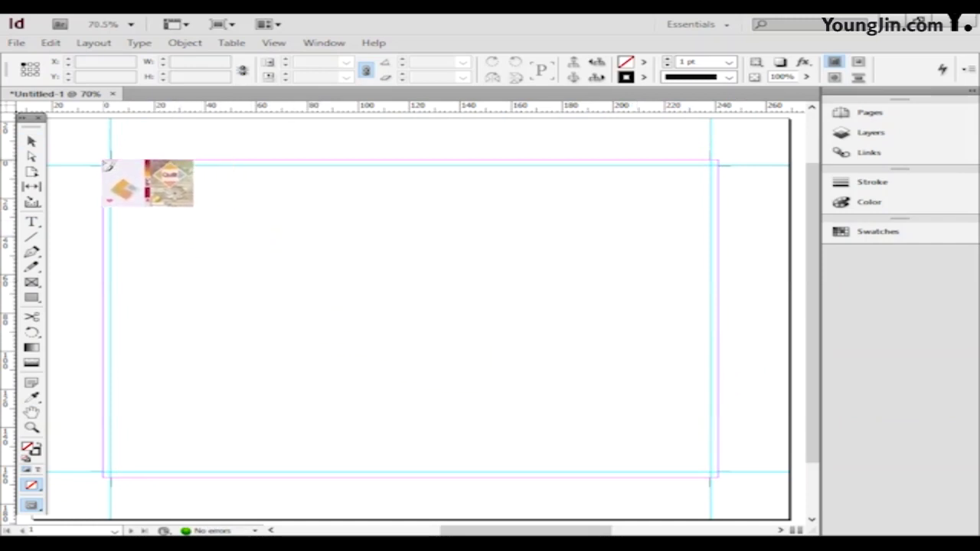
click(103, 160)
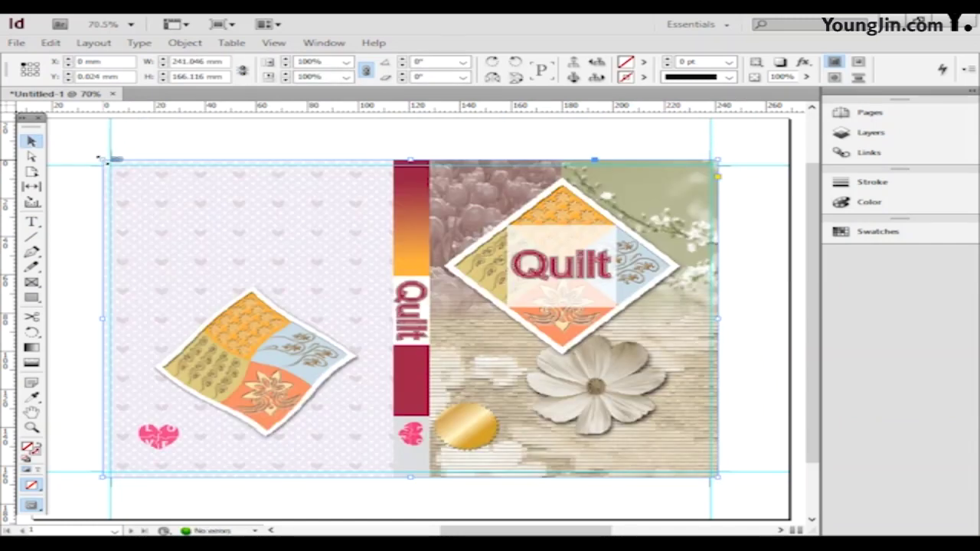
Set the placed cover image's display performance to High Quality Display.
right_click(364, 263)
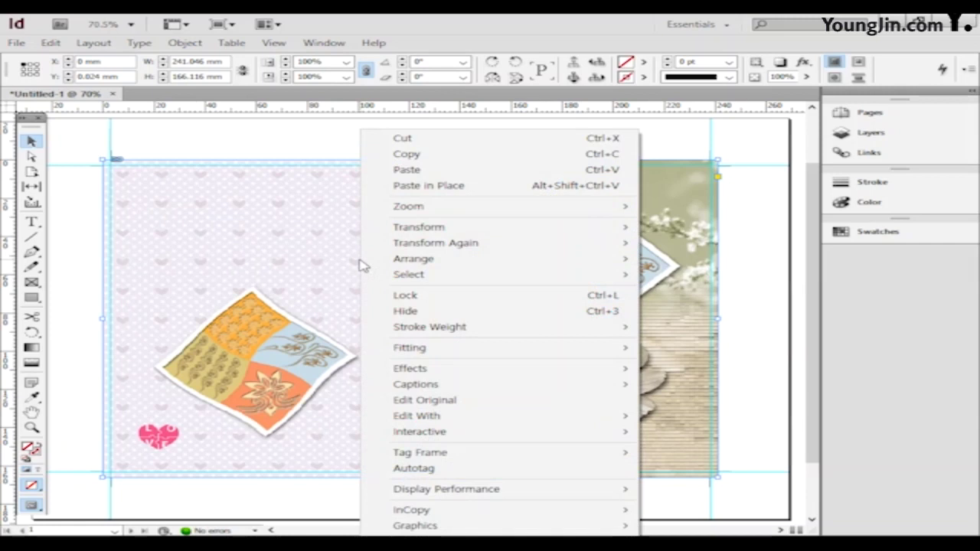
mouse_move(531, 494)
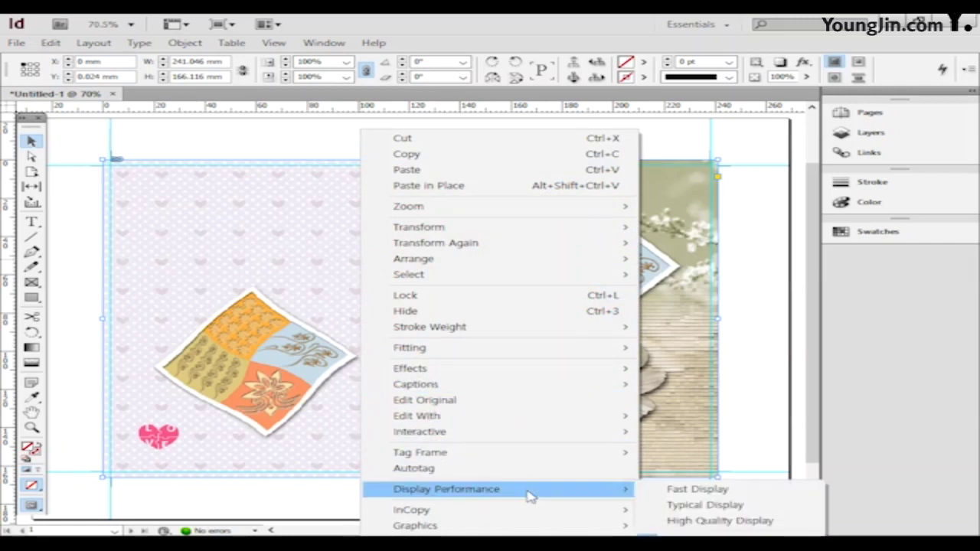
click(768, 522)
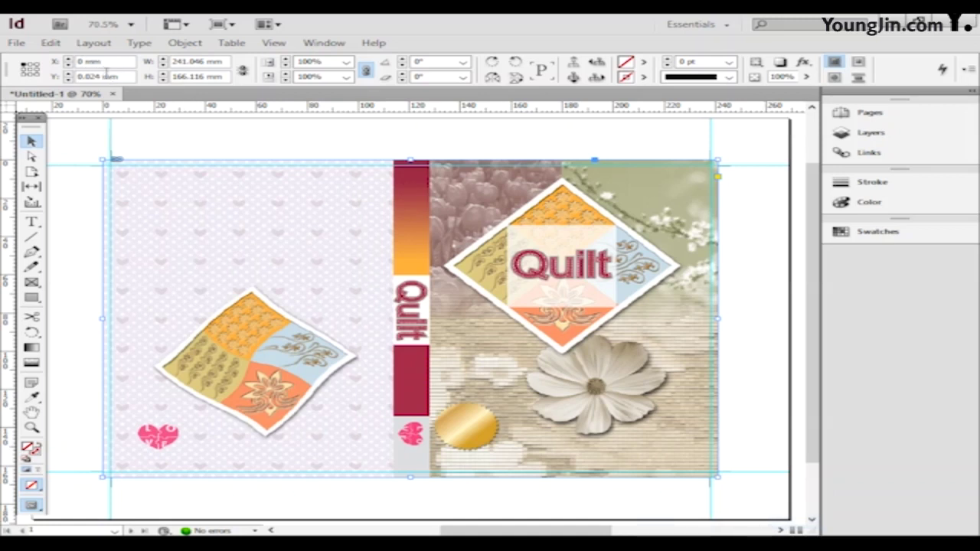
Set the image frame's Y position to 0 mm, width to 241 mm and height to 166 mm.
double_click(89, 76)
text(0)
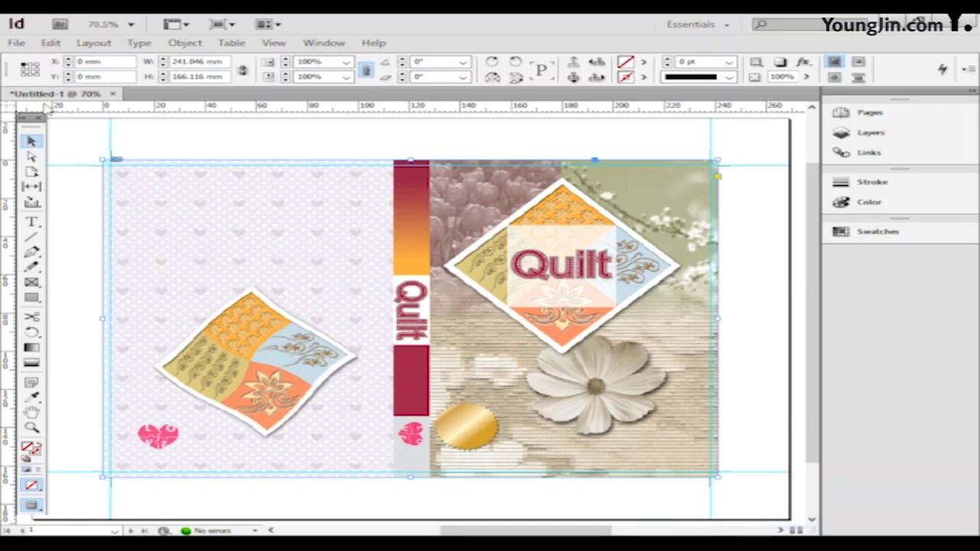
key(Tab)
text(241)
double_click(172, 79)
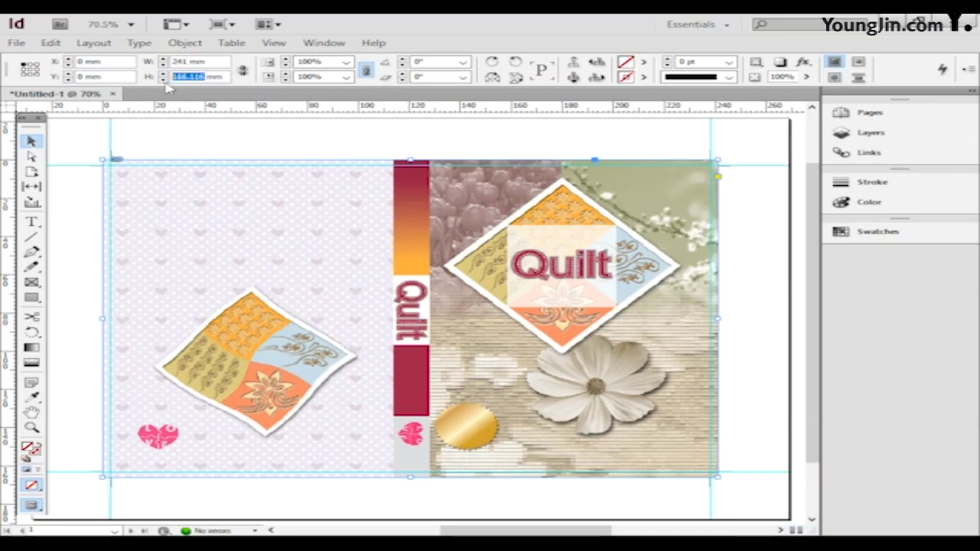
text(1)
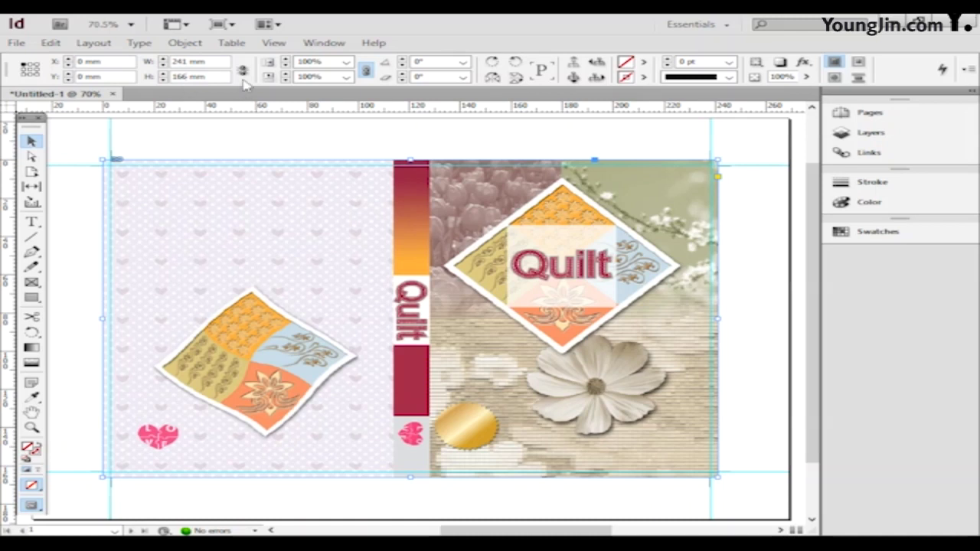
key(Return)
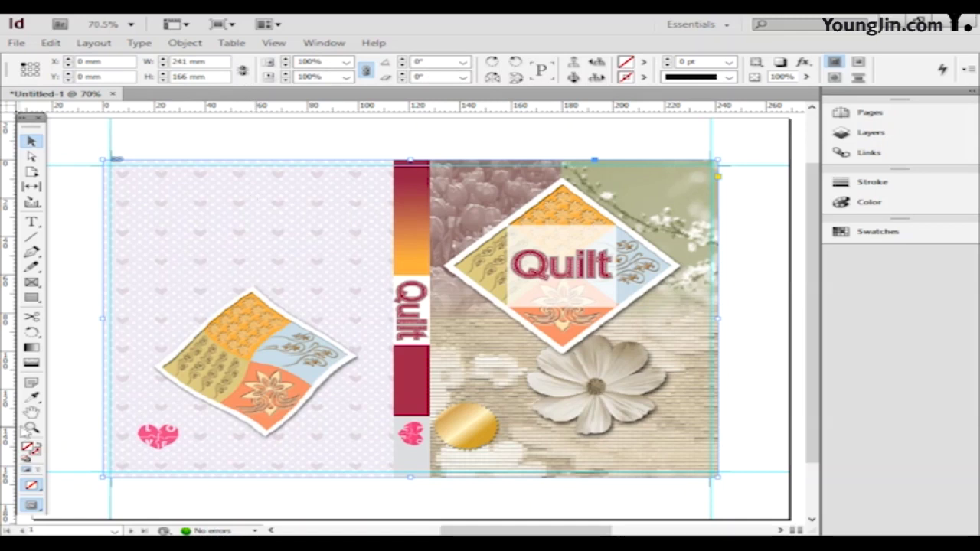
Draw a wide, shallow text frame on the back cover, above the quilt picture near the cover's upper edge.
click(31, 427)
drag(76, 136, 308, 285)
scroll(490, 350, down, 2)
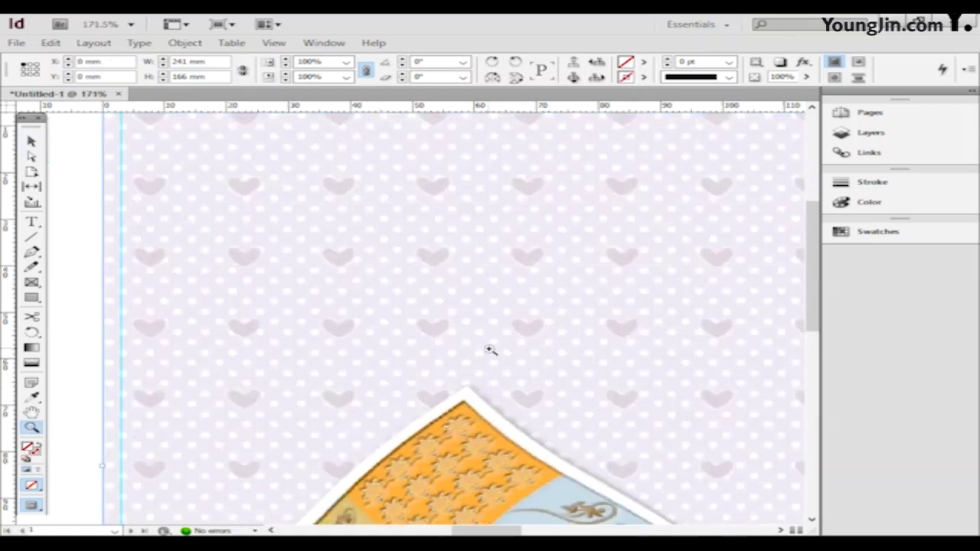
scroll(489, 350, up, 1)
key(ctrl+minus)
key(ctrl+minus)
key(ctrl+minus)
click(32, 222)
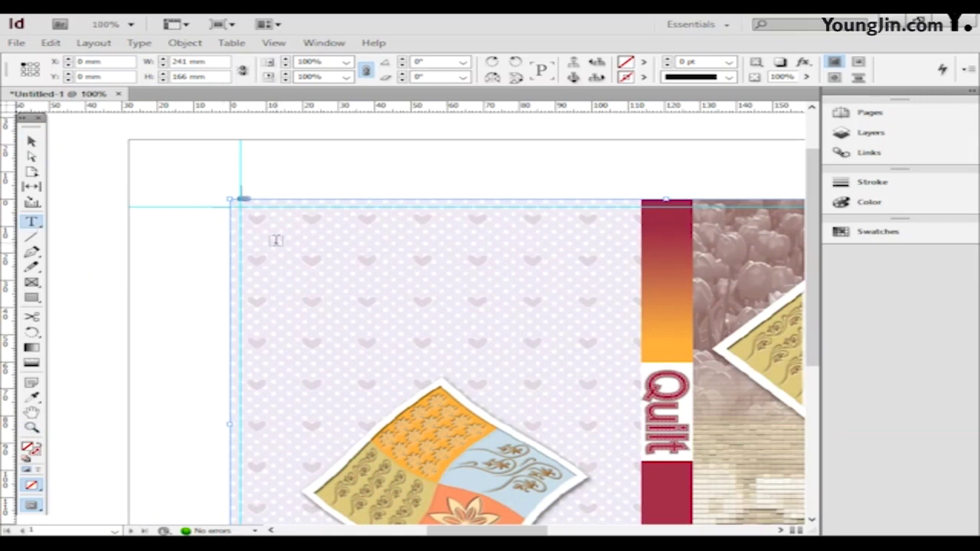
drag(274, 239, 578, 278)
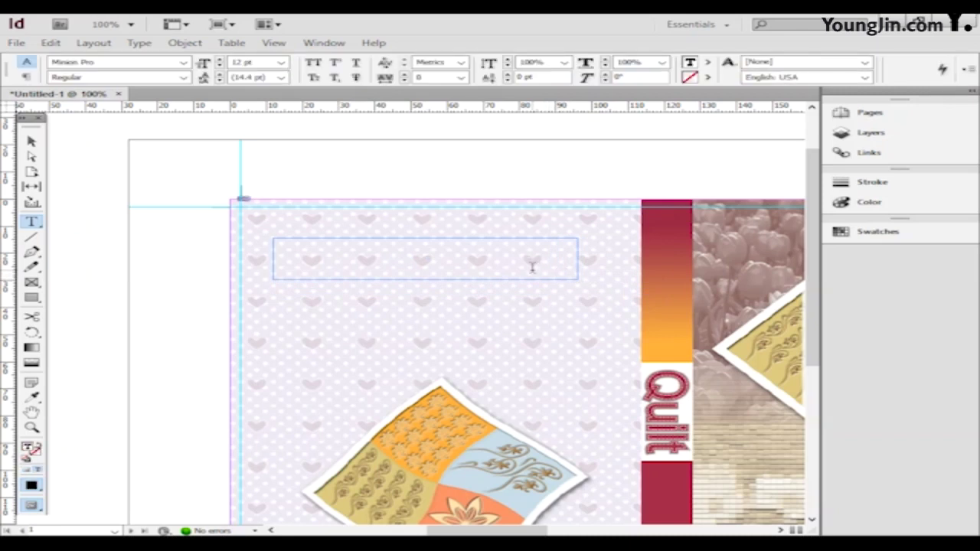
Enter the two-line heading "퀼트, 어렵지 않아요! / 누구나 쉽게 따라할 수 있는 퀼트 교과서!" in the back-cover text frame.
text(□□)
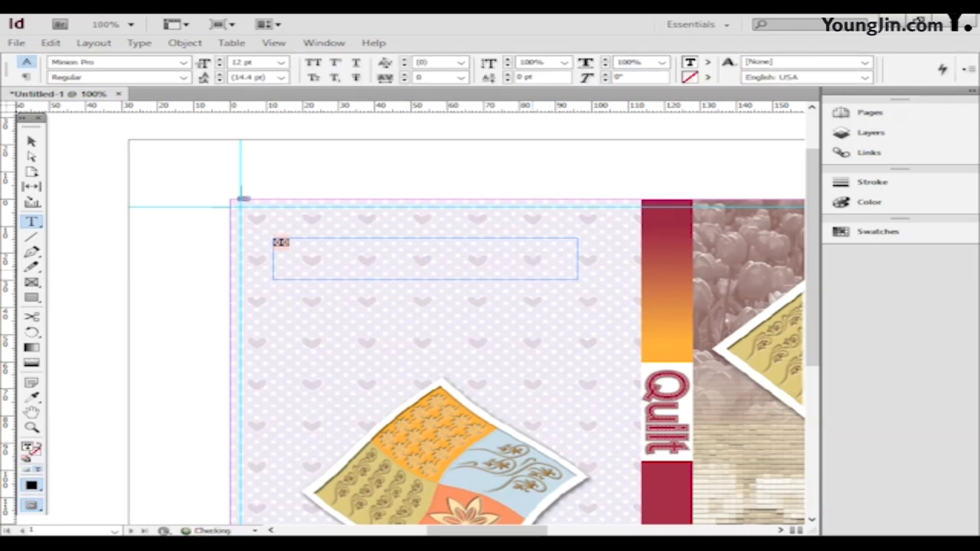
text(, □□□ □□□ )
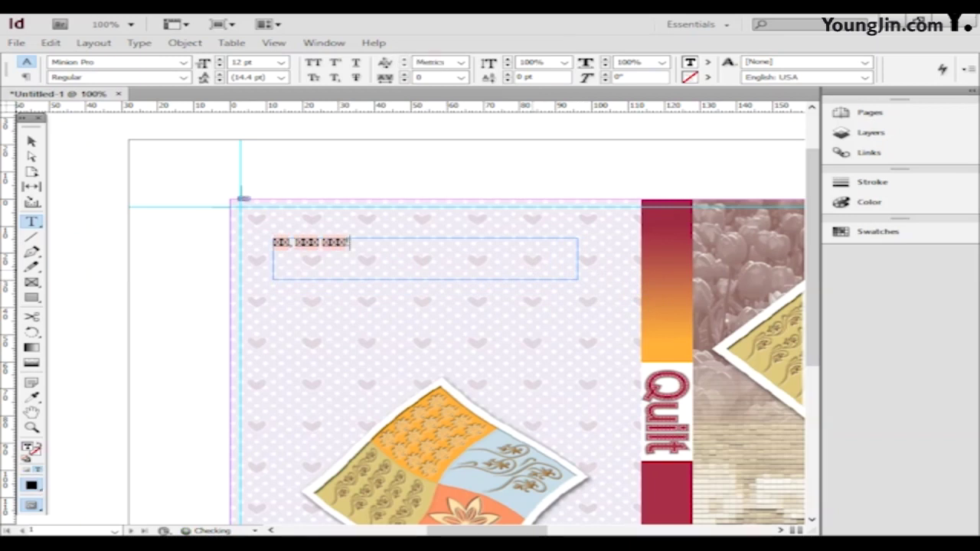
text(□□□ □)
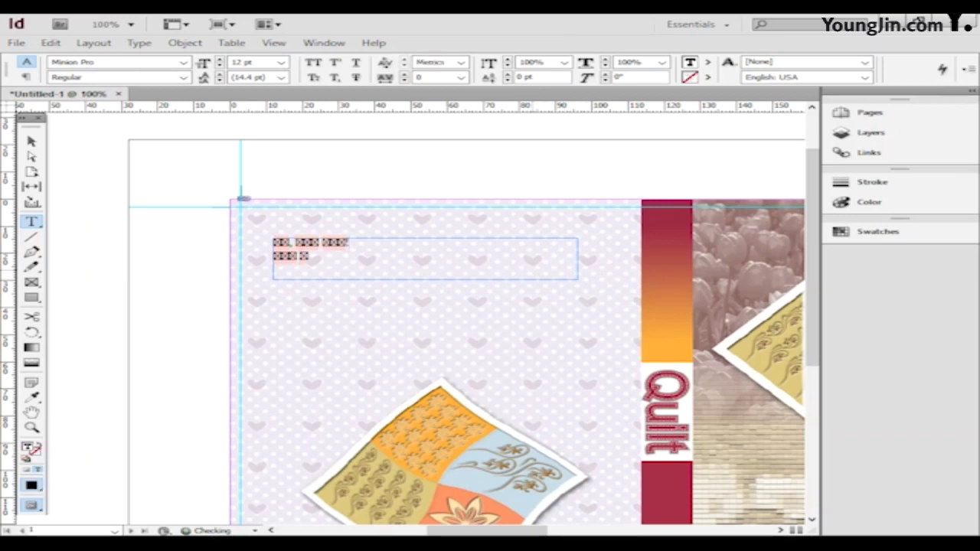
text(□ □□□ □ □□)
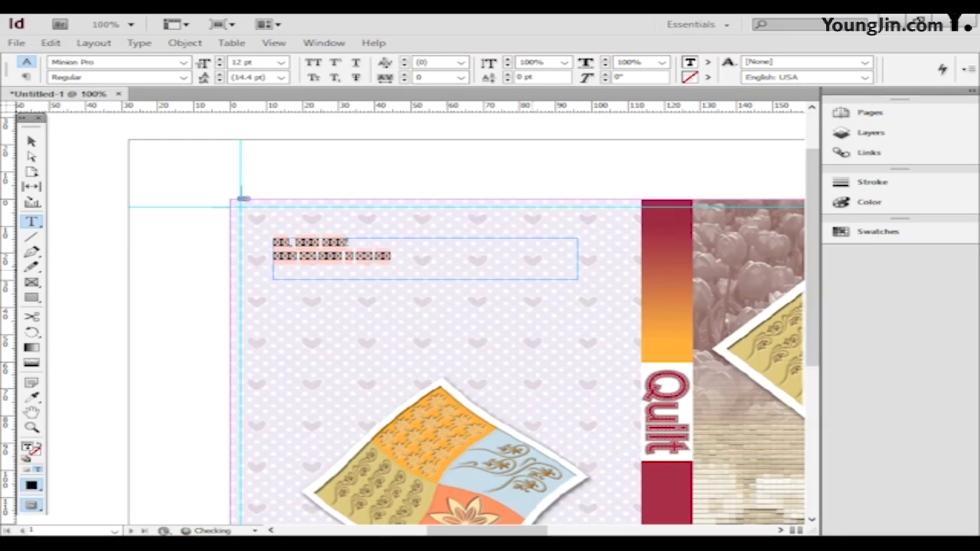
Set the heading to Adobe Gothic Std at 14 pt and widen its frame to about 92.5 mm to fit the whole text.
key(ctrl+a)
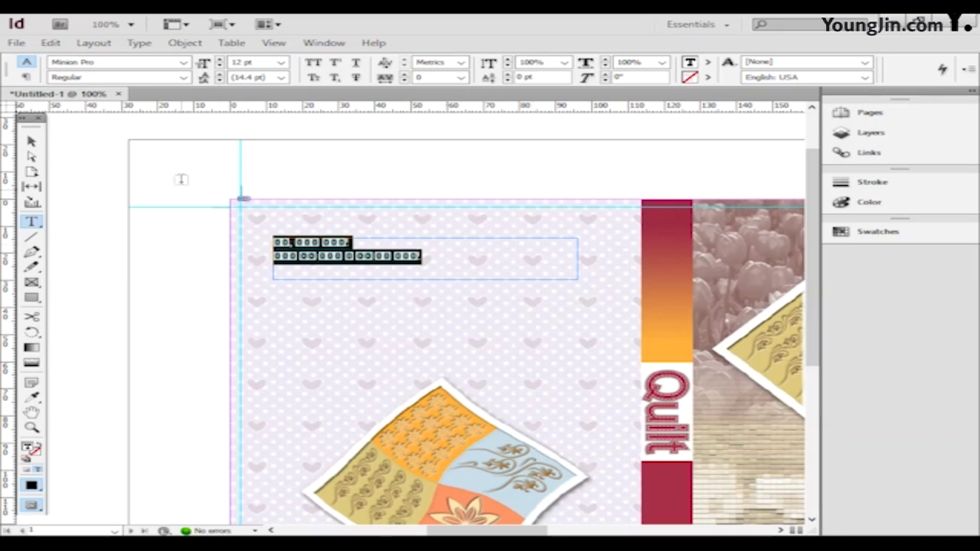
click(183, 62)
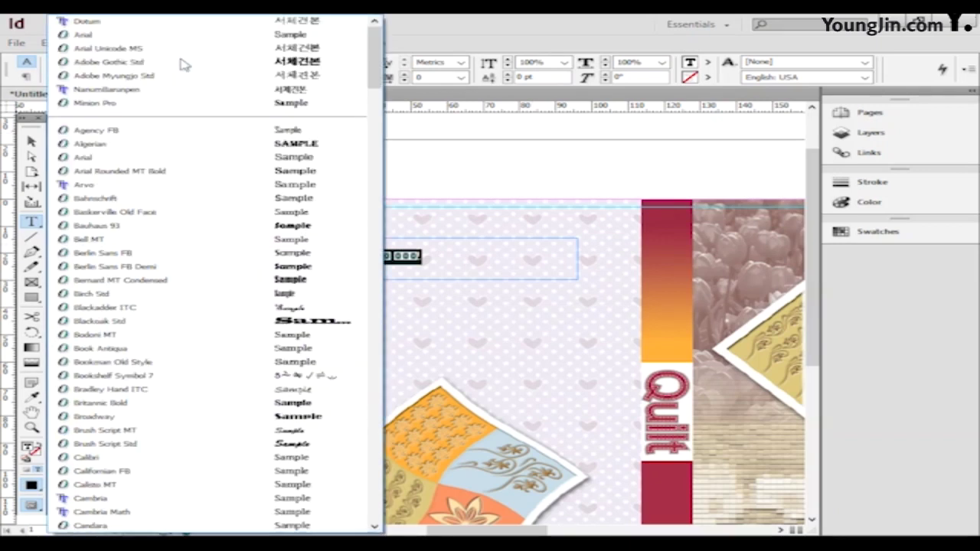
click(165, 65)
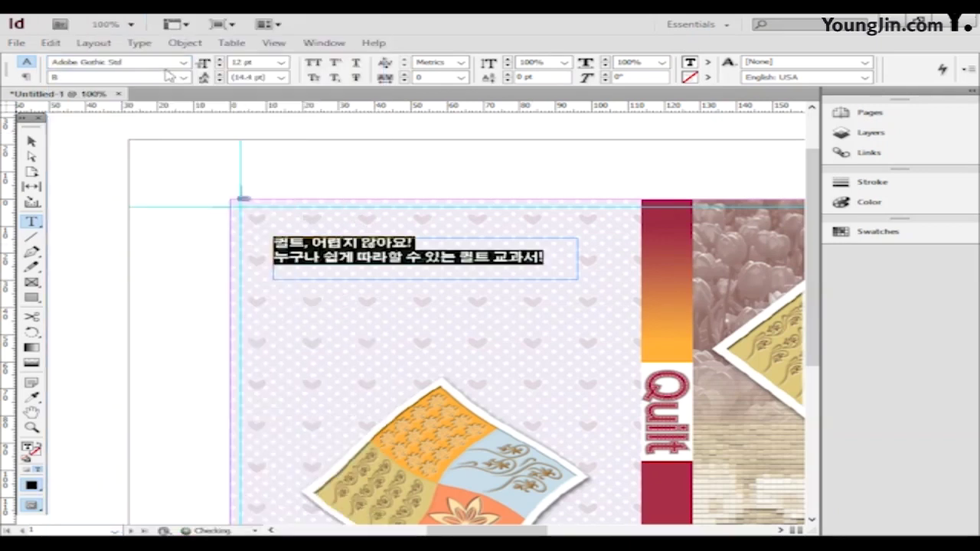
click(282, 66)
click(257, 149)
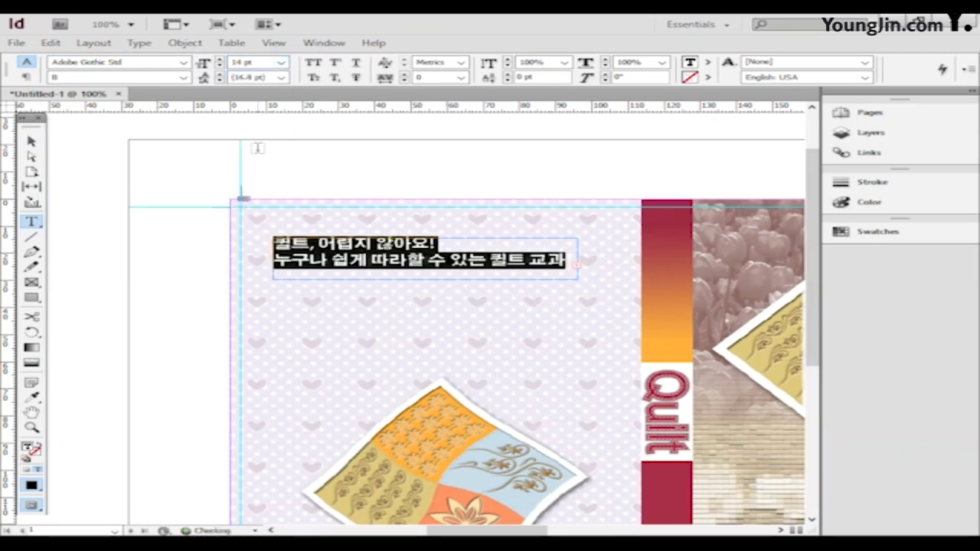
click(572, 267)
text(서!)
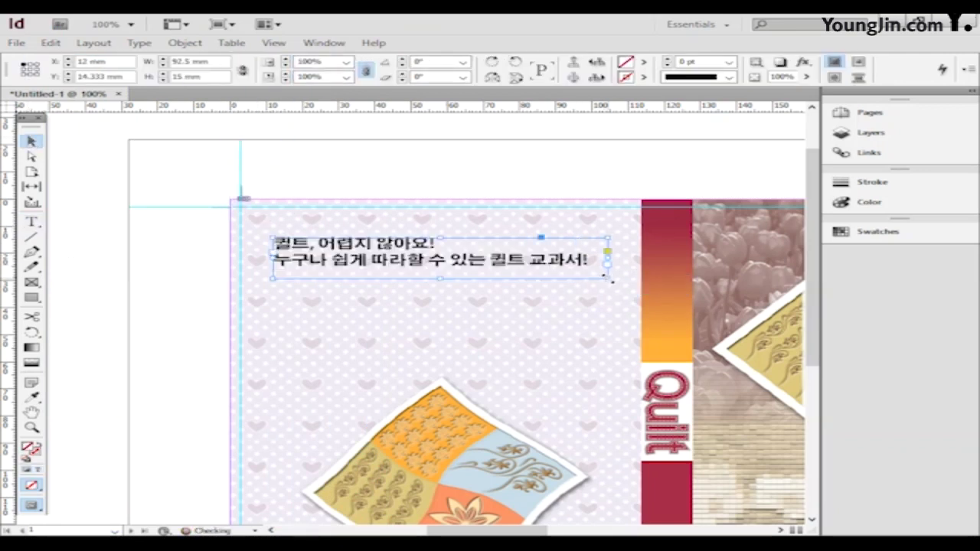
Set the heading's text fill colour to C 30, M 100, Y 60, K 15.
key(ctrl+a)
double_click(29, 447)
drag(702, 313, 661, 318)
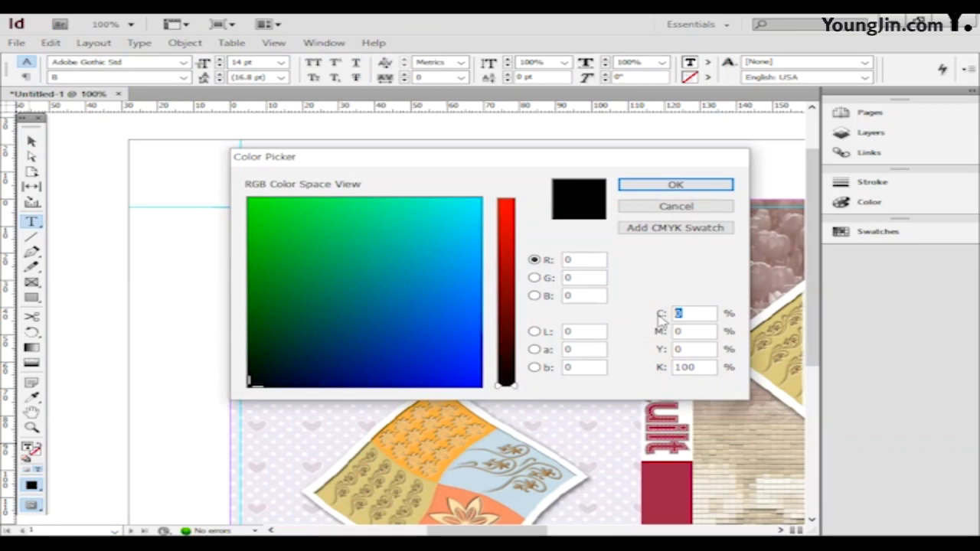
text(30)
key(Tab)
text(15)
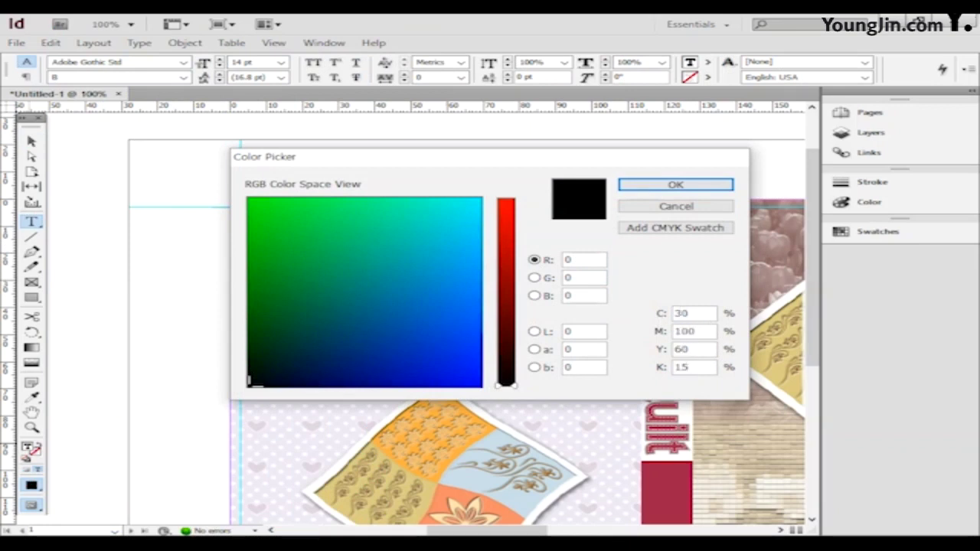
click(675, 186)
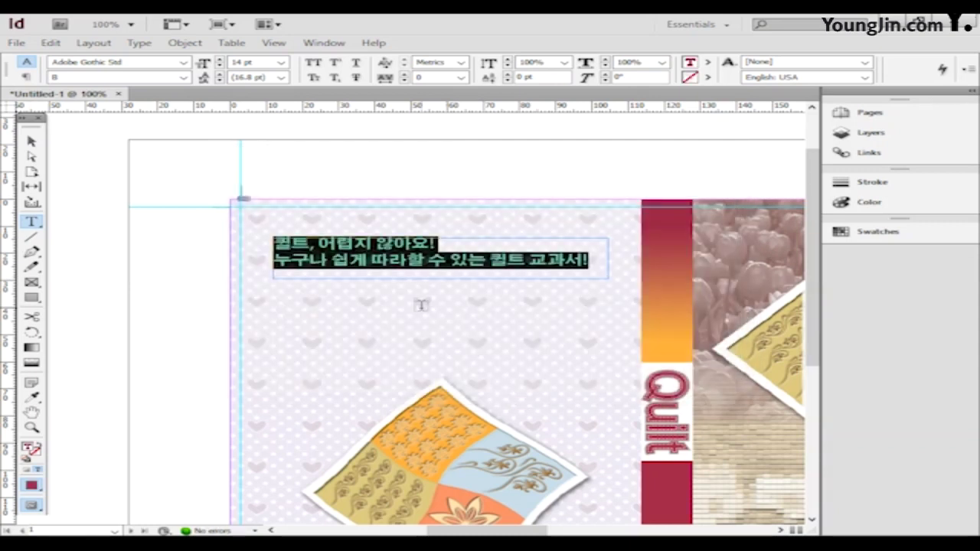
click(376, 303)
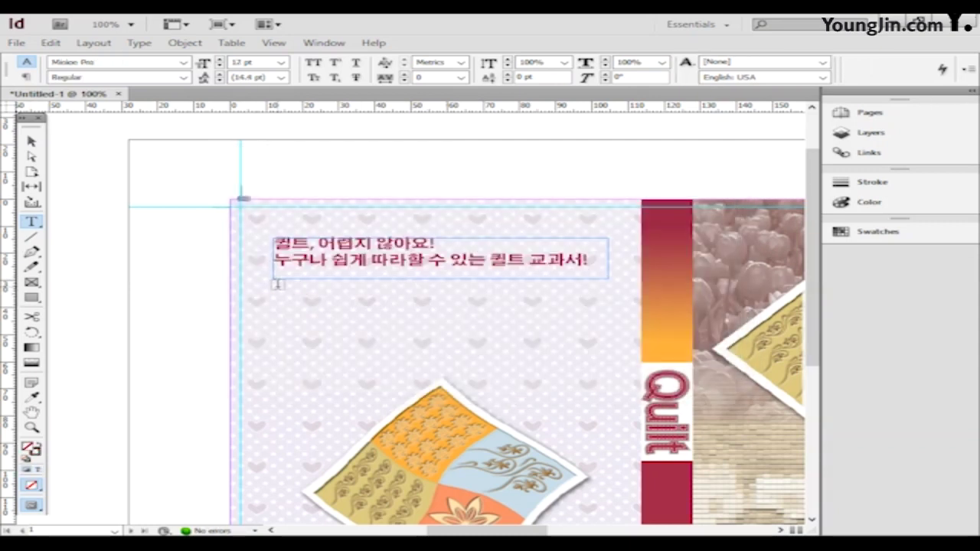
Draw a larger text frame directly below the heading and paste into it the six-line book description copied from Notepad.
drag(274, 288, 605, 388)
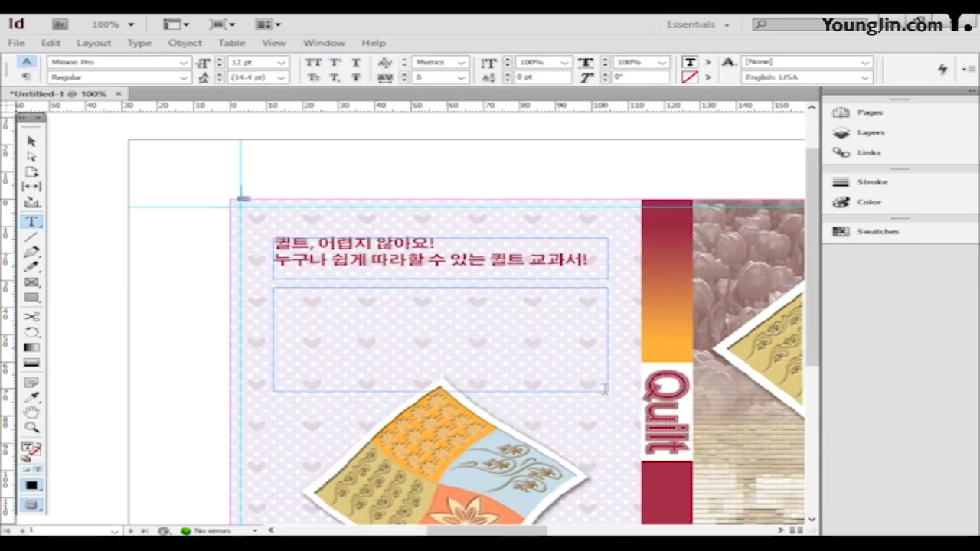
key(alt+Tab)
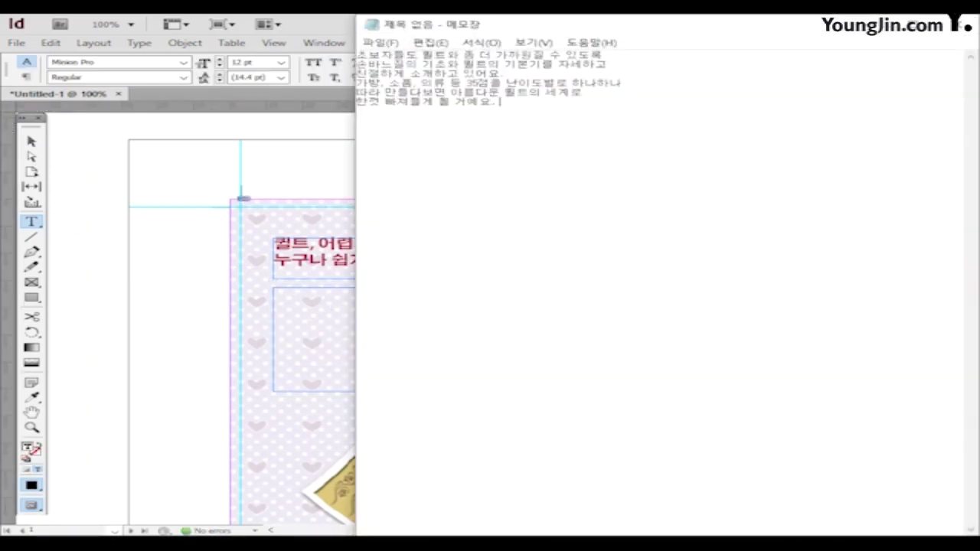
drag(567, 120, 357, 53)
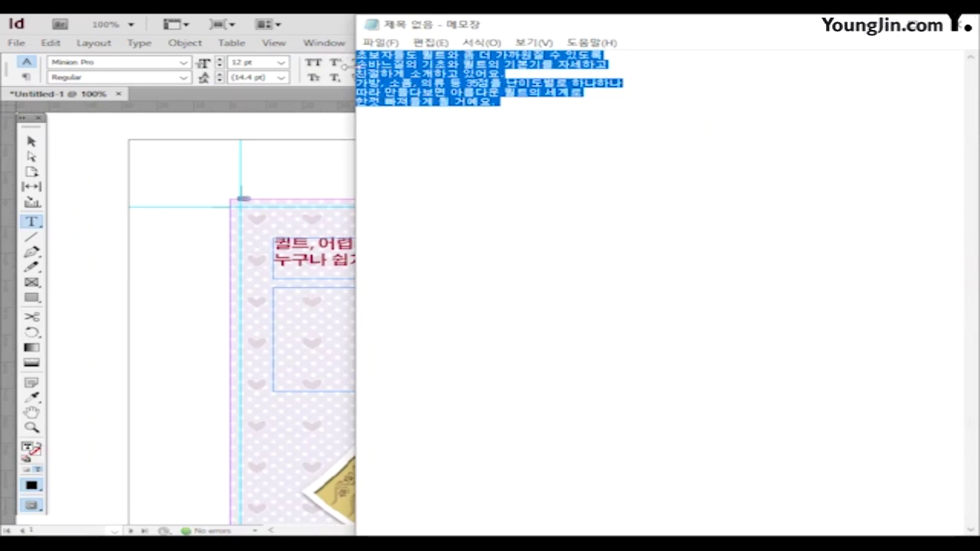
key(ctrl+c)
key(alt+Tab)
key(ctrl+v)
Format the pasted description as Malgun Gothic at 10 pt.
key(ctrl+a)
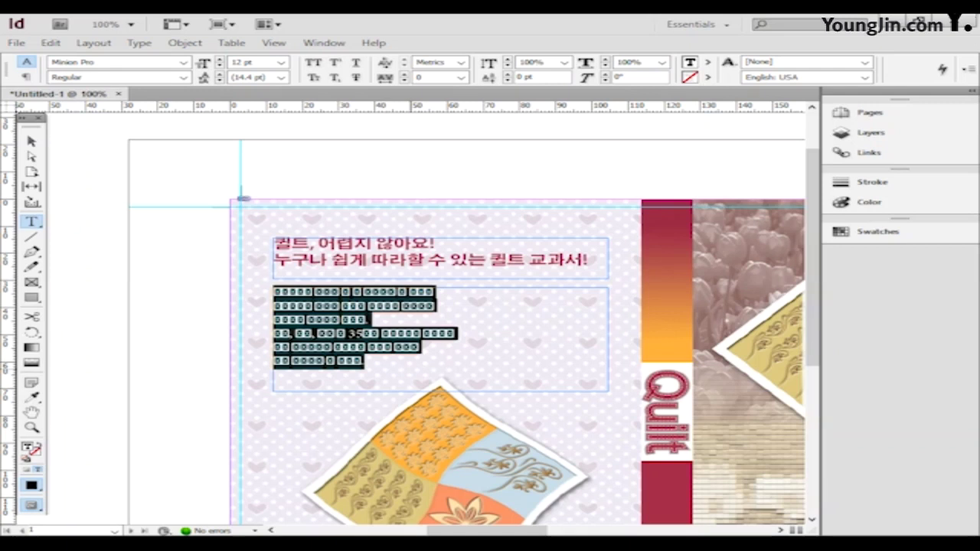
click(184, 62)
scroll(366, 49, up, 3)
drag(366, 50, 381, 474)
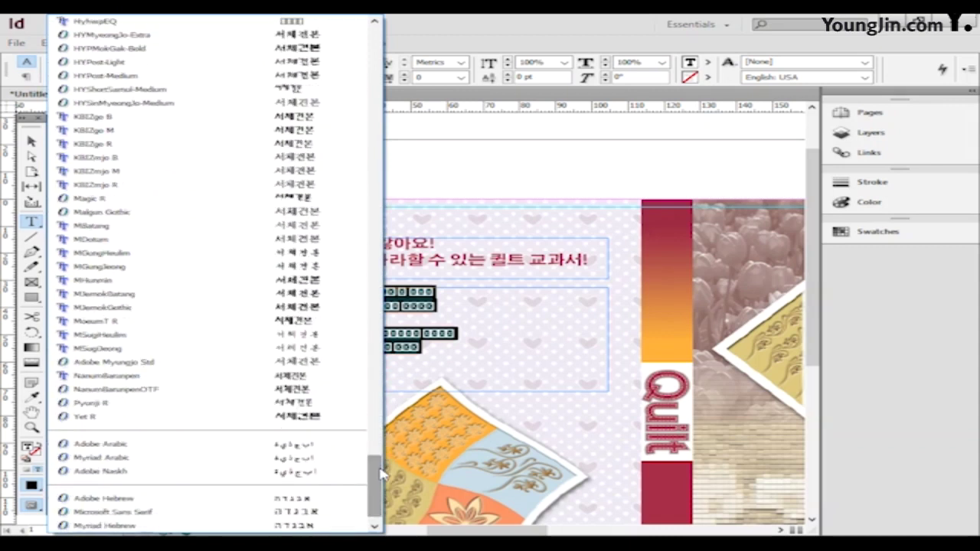
click(164, 212)
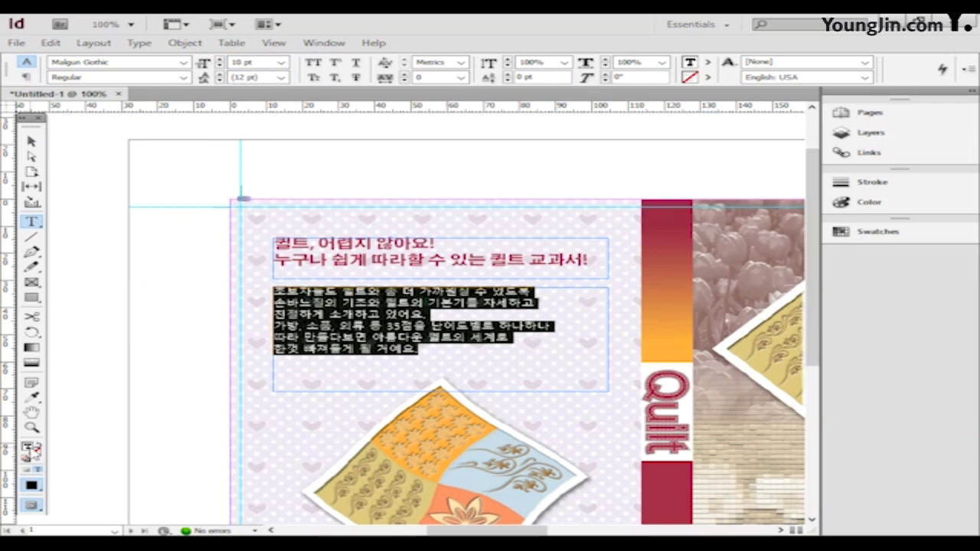
click(675, 183)
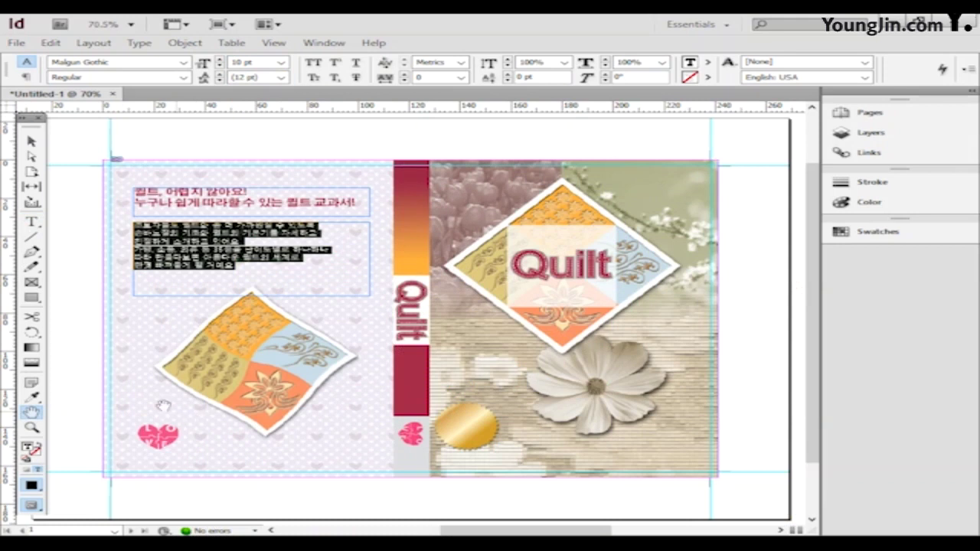
Draw a small text frame beside the pink LOVE heart on the back cover and enter "러브퀼트" in it.
click(32, 428)
drag(137, 420, 292, 452)
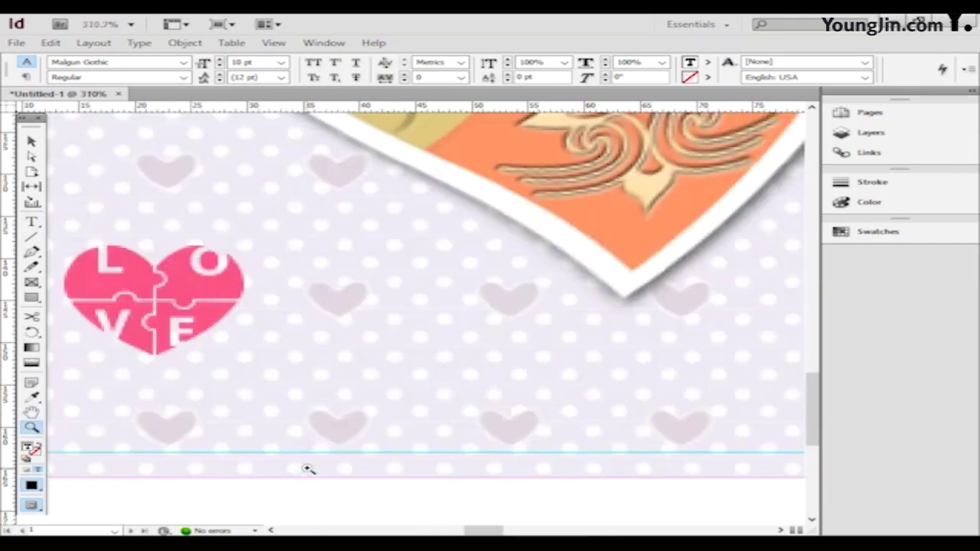
scroll(370, 428, up, 1)
key(ctrl+2)
scroll(339, 411, up, 2)
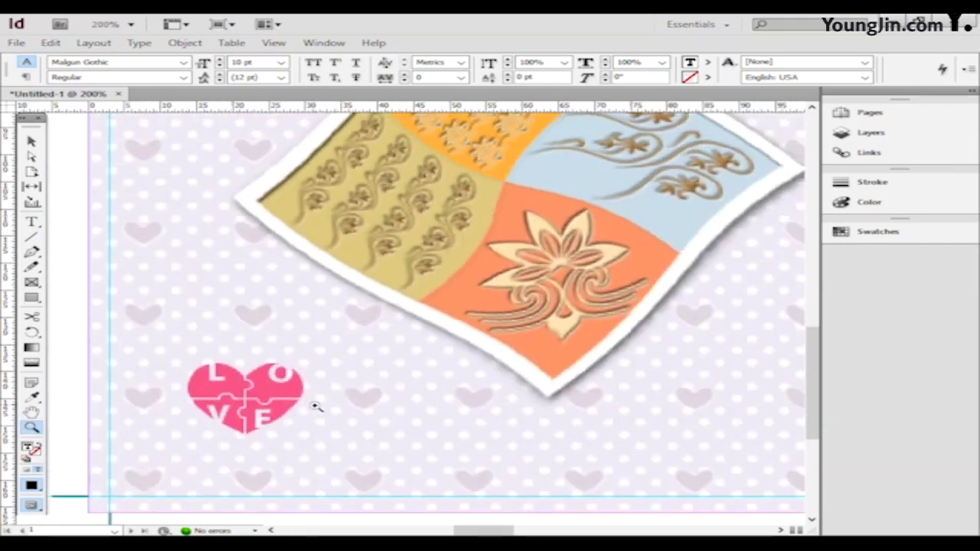
click(32, 222)
drag(306, 409, 455, 438)
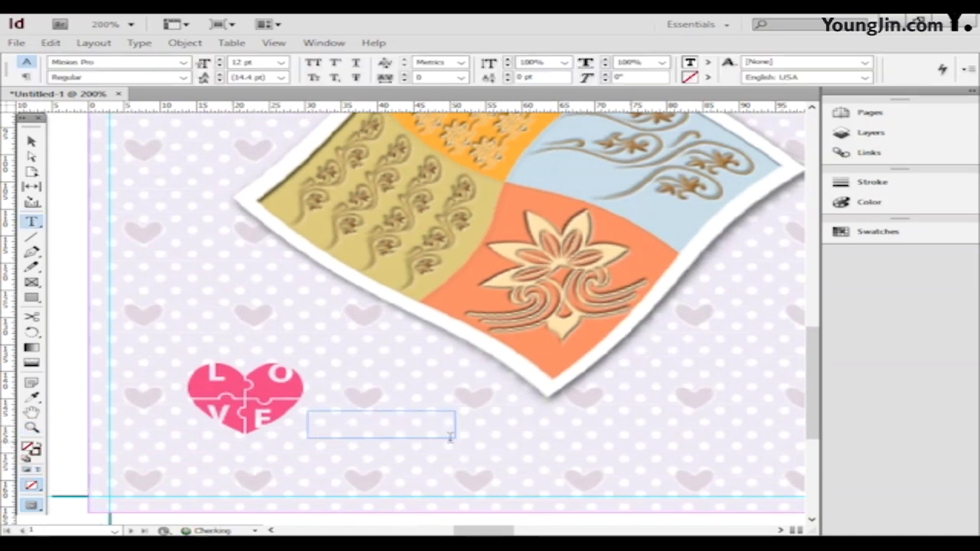
text(□□□□)
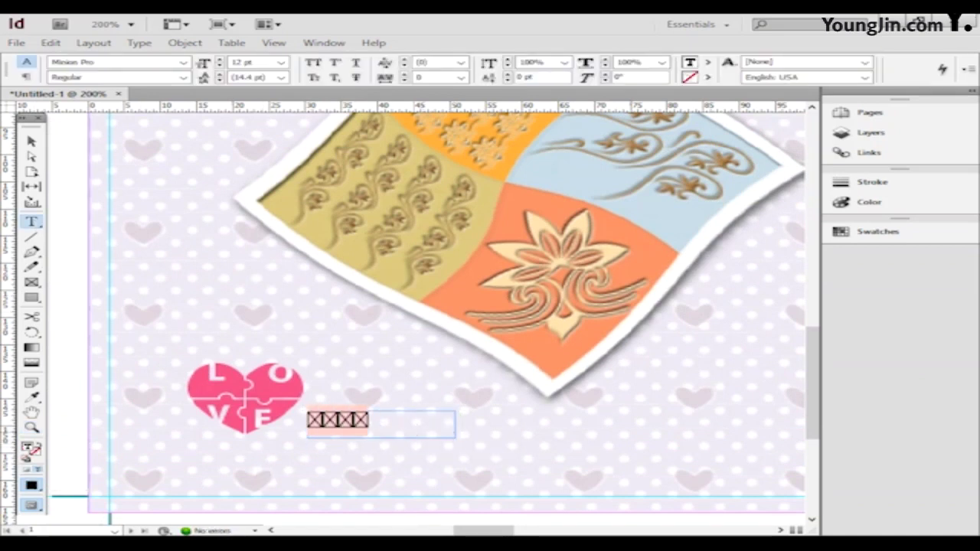
Apply a light Korean sans-serif font to the 러브퀼트 text beside the heart.
key(ctrl+a)
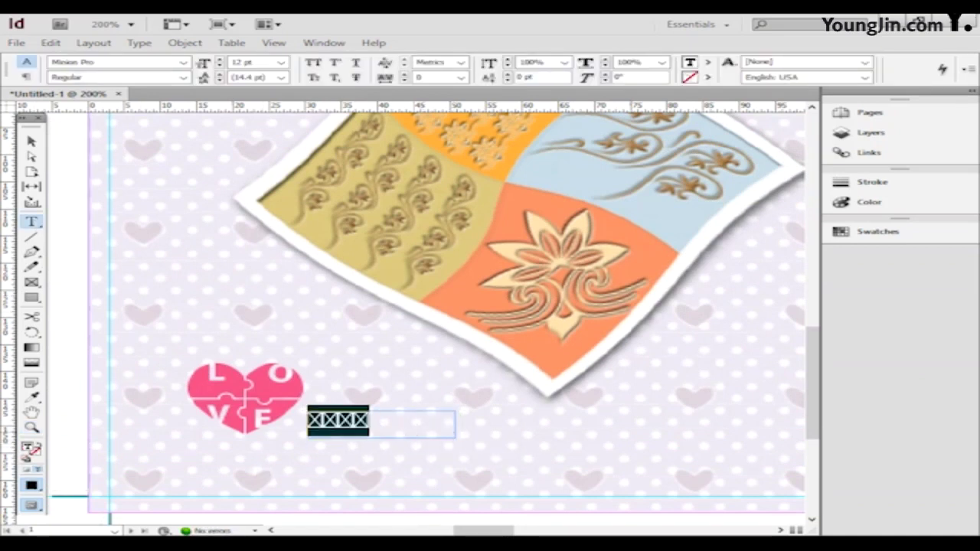
click(183, 62)
scroll(267, 91, down, 10)
scroll(381, 84, down, 20)
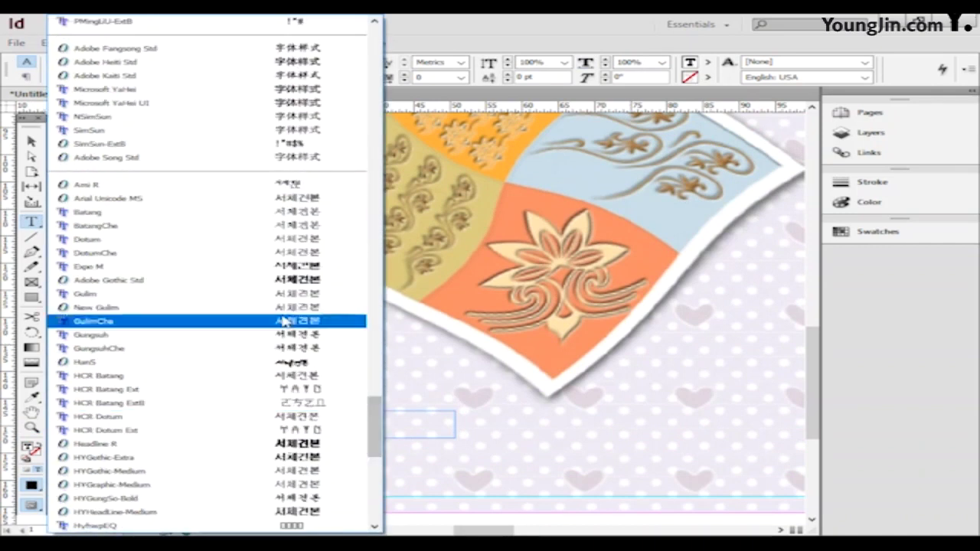
scroll(257, 277, down, 4)
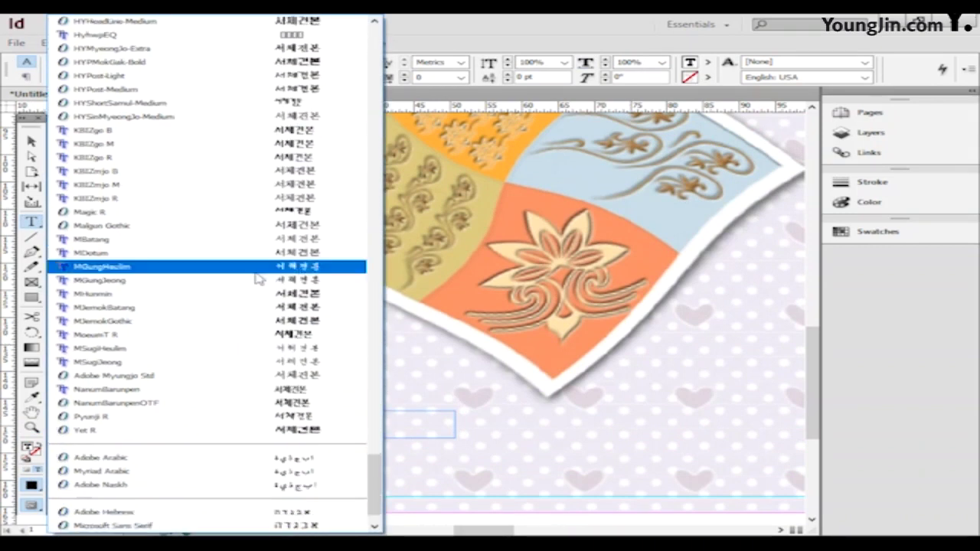
drag(378, 464, 375, 42)
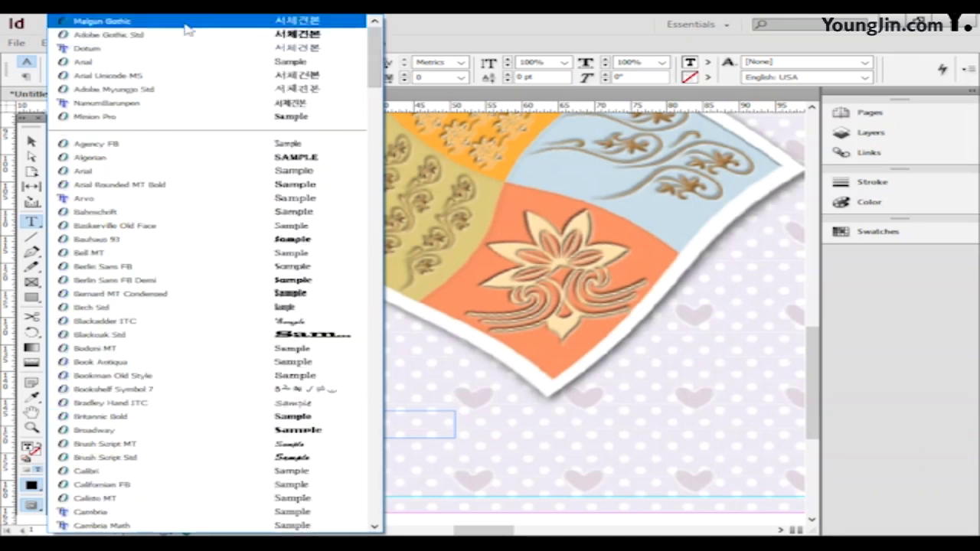
click(186, 26)
click(183, 62)
scroll(361, 440, down, 20)
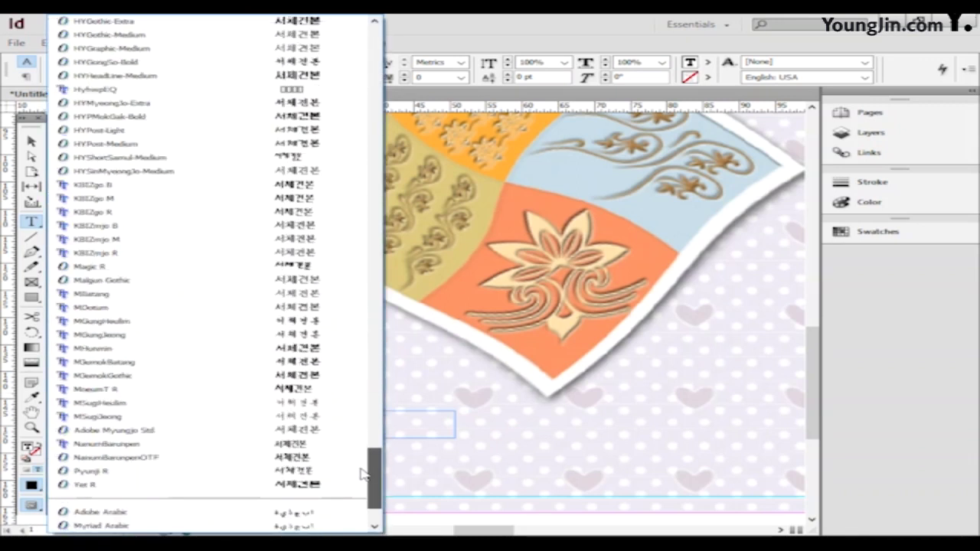
click(360, 471)
drag(229, 444, 456, 470)
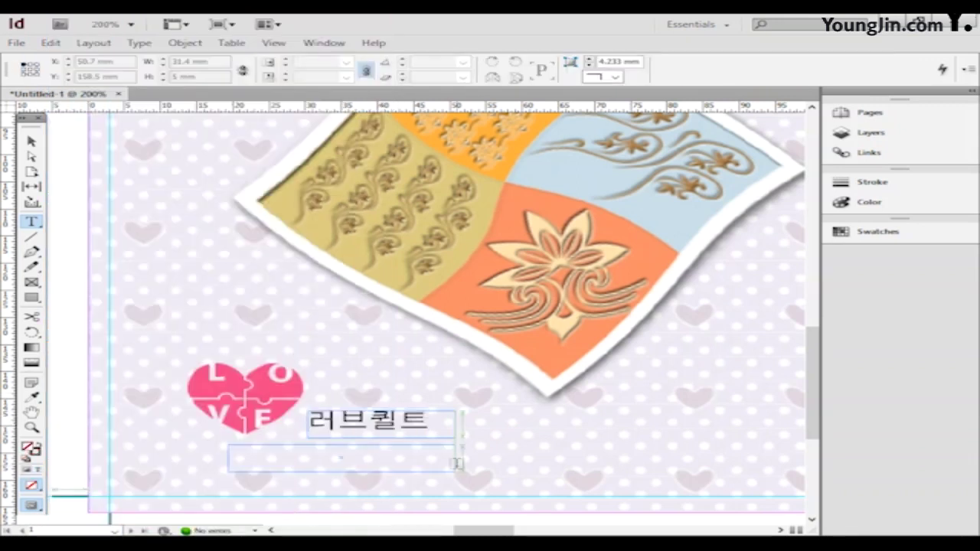
text(www.)
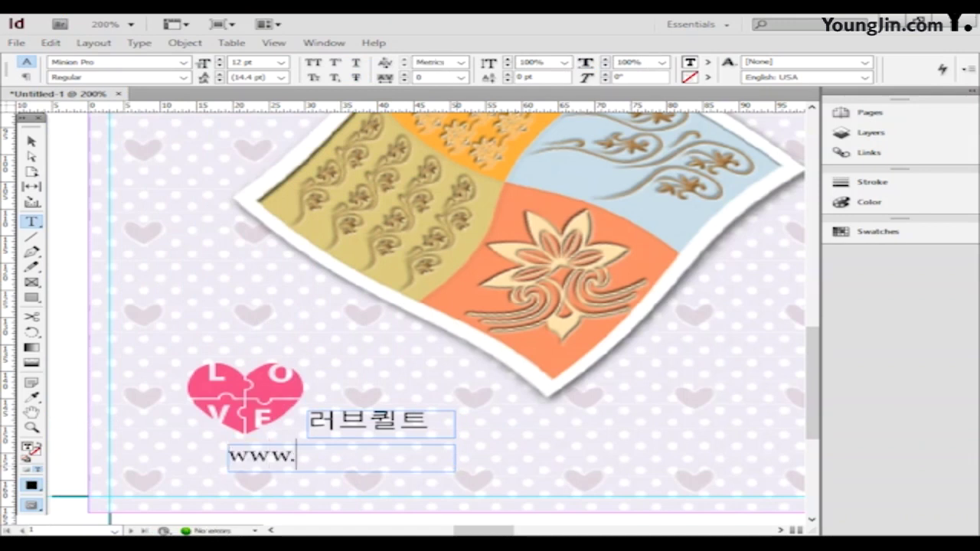
text(love-qulit.)
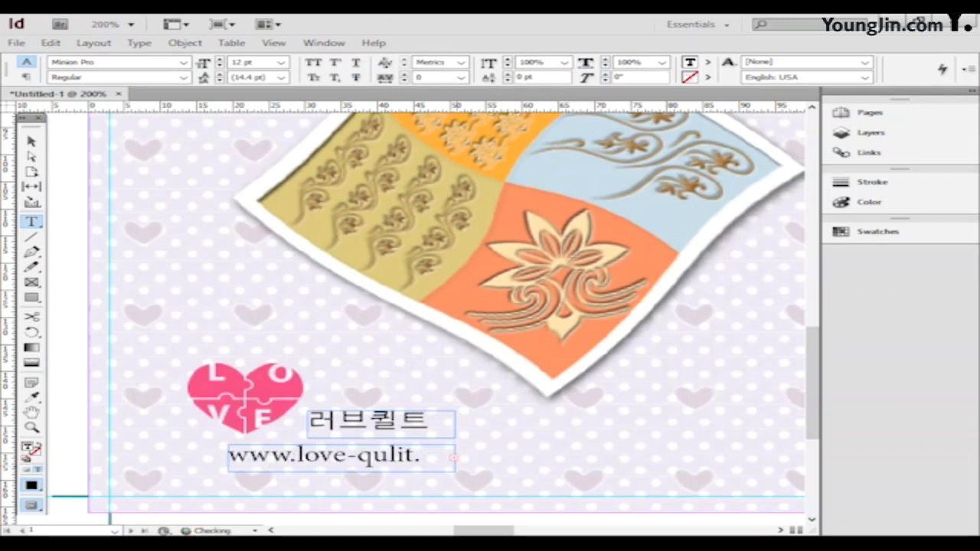
key(Escape)
drag(455, 457, 229, 457)
Reduce the web address's font size and move its frame to about X 21.9 mm, Y 153.6 mm.
click(31, 221)
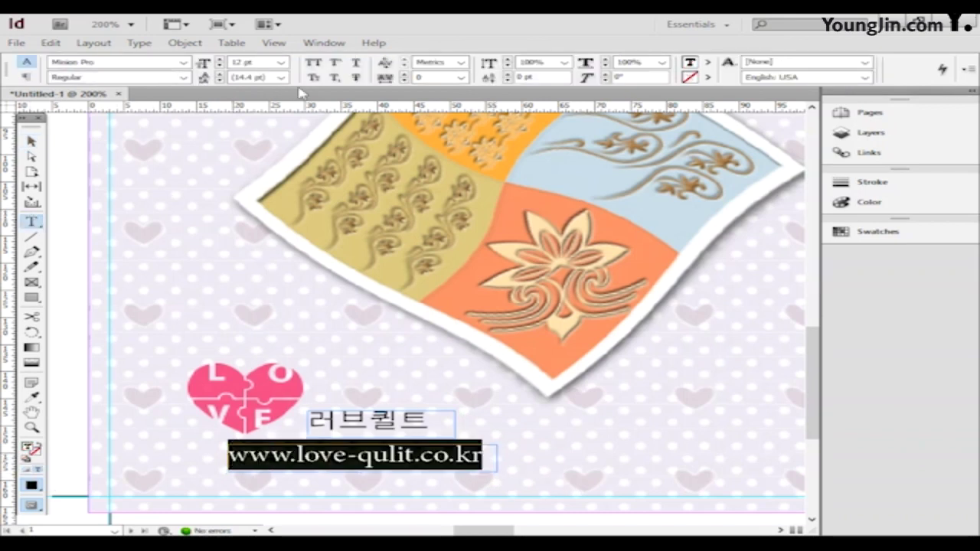
click(282, 62)
click(261, 121)
key(Escape)
drag(437, 454, 455, 450)
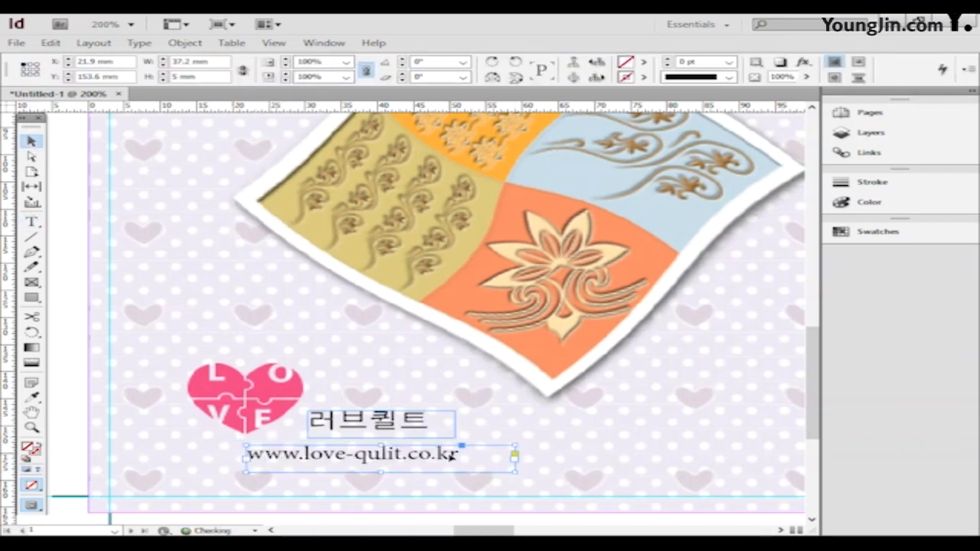
Recolour the web address text below 러브퀼트 to dark grey with 80% black.
click(405, 430)
shift+click(501, 453)
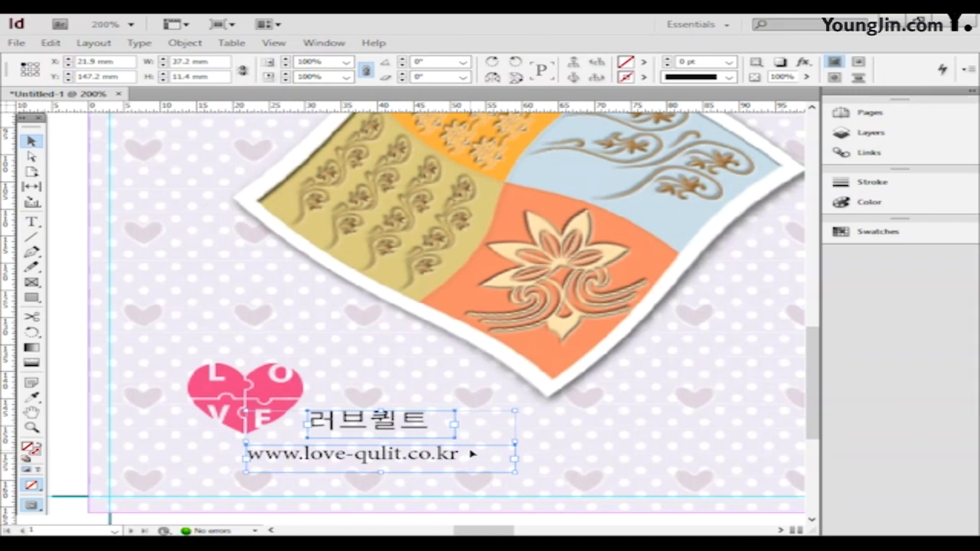
key(t)
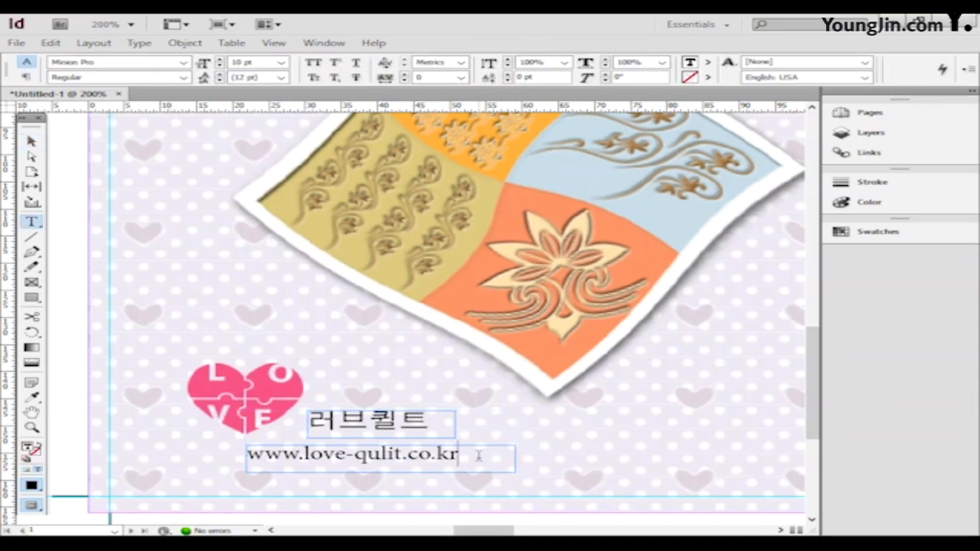
drag(477, 455, 243, 456)
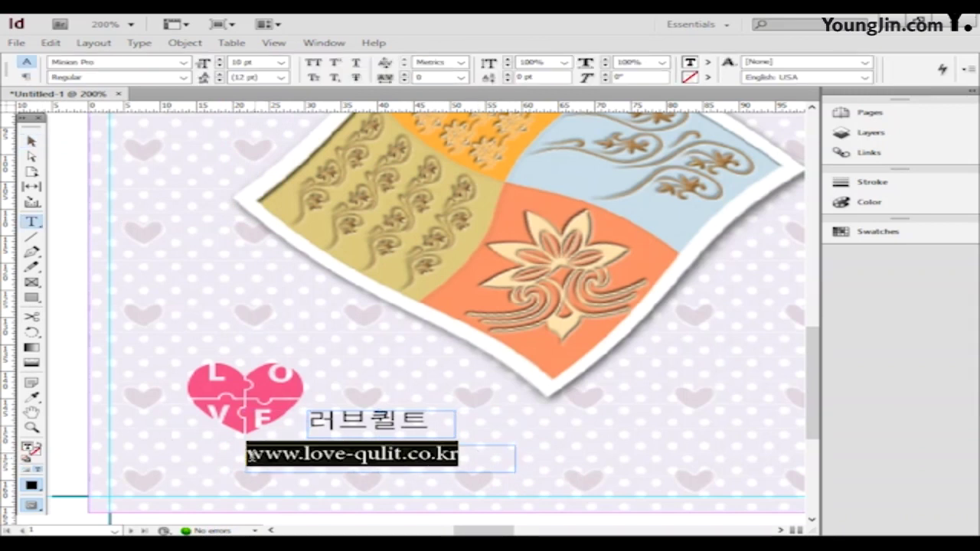
double_click(28, 450)
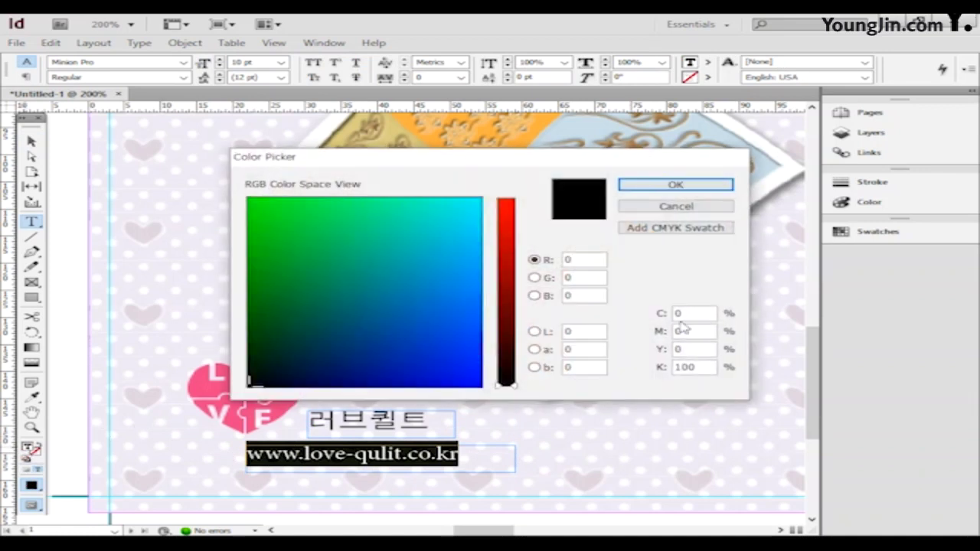
drag(687, 313, 627, 317)
text(0)
key(Tab)
text(80)
key(Return)
Recolour the 러브퀼트 text beside the back-cover heart to a matching dark grey.
drag(430, 420, 308, 420)
double_click(29, 450)
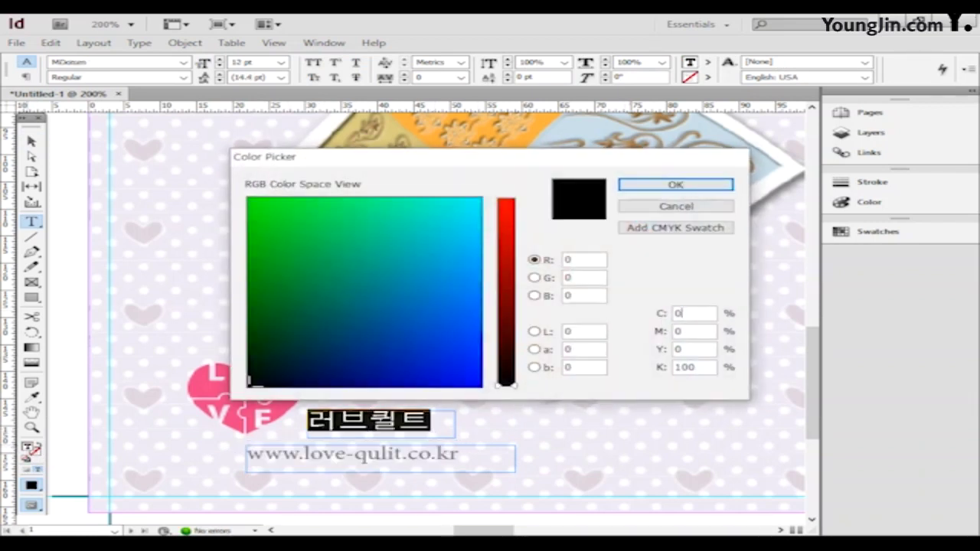
key(Tab)
key(Tab)
key(Tab)
key(Return)
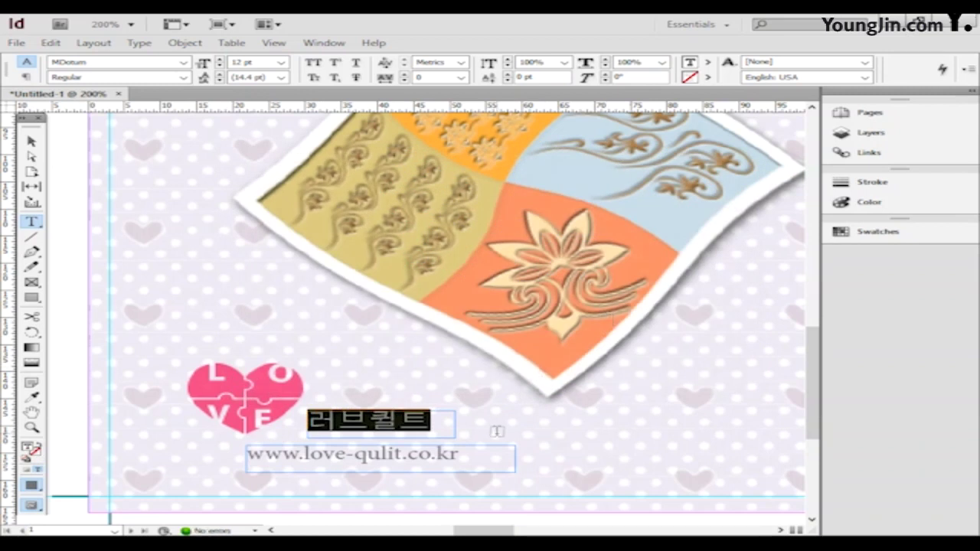
click(496, 431)
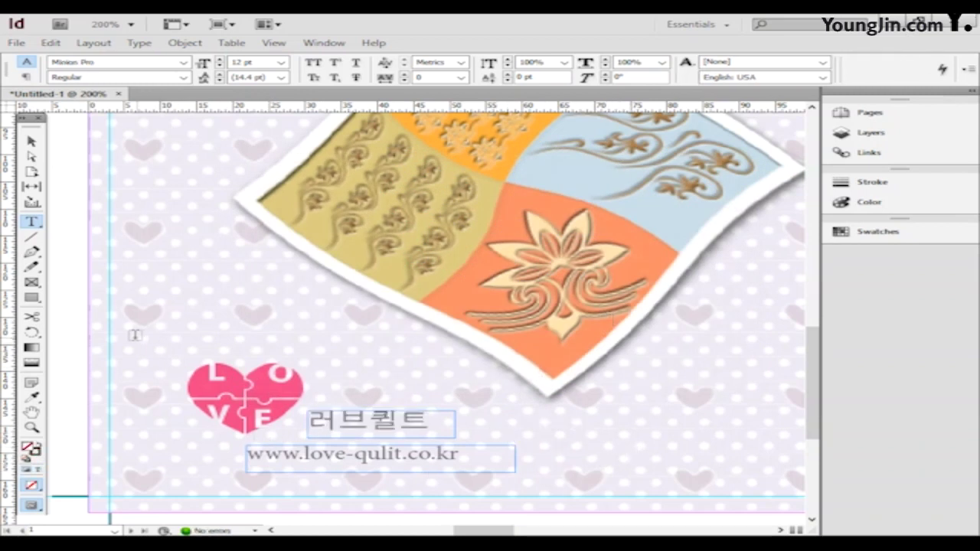
Draw a text frame about 10 mm high starting at the top of the spine and enter "Handmade Qulit Diary" in it.
double_click(33, 414)
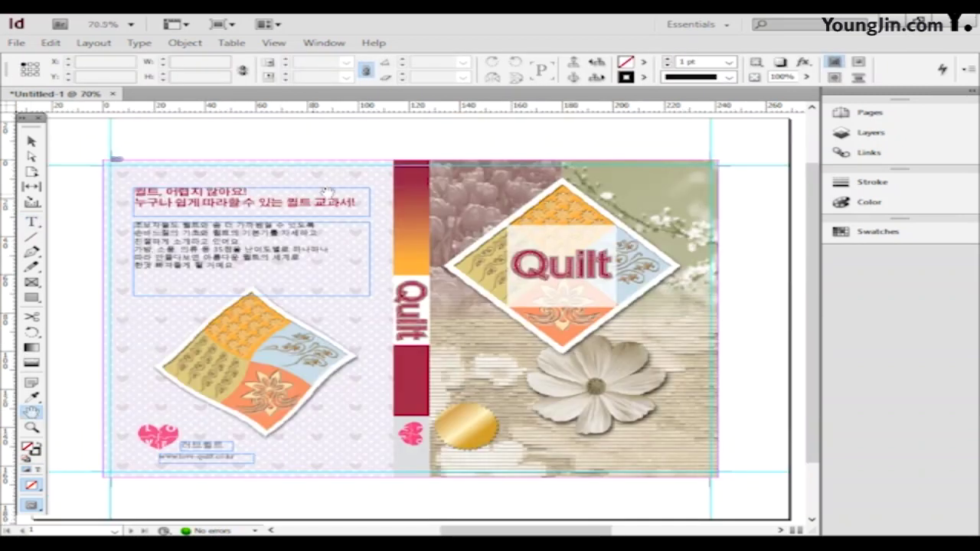
click(33, 222)
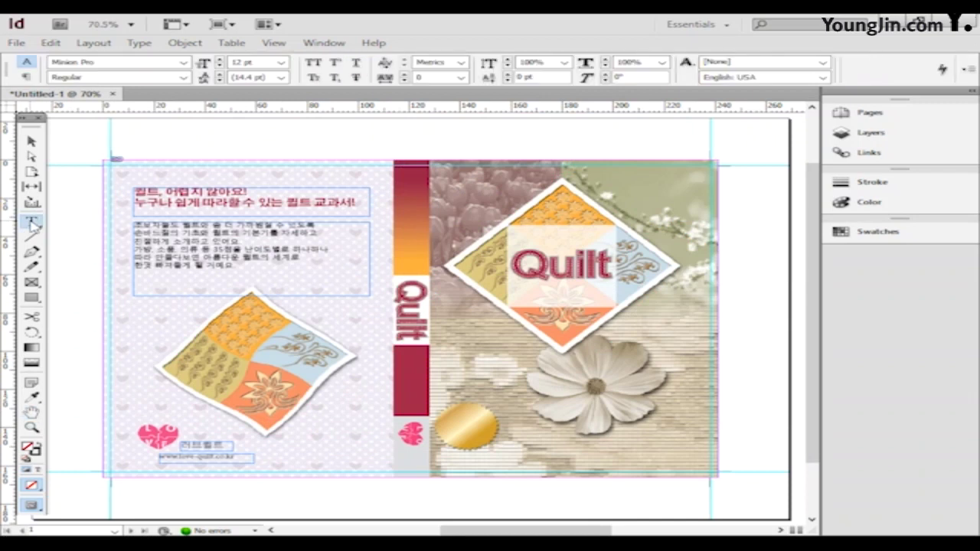
drag(395, 168, 537, 191)
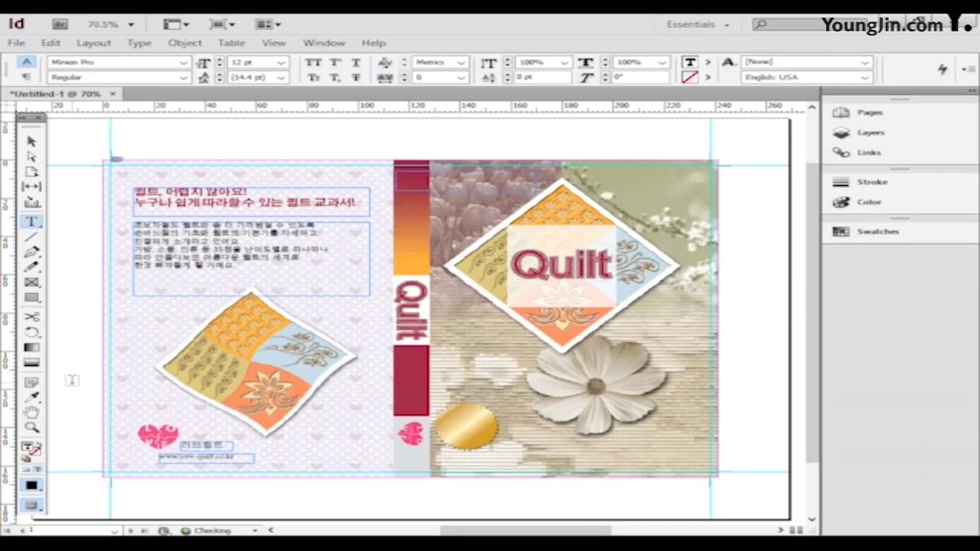
scroll(71, 380, up, 2)
scroll(71, 380, down, 1)
key(ctrl+1)
scroll(429, 360, down, 2)
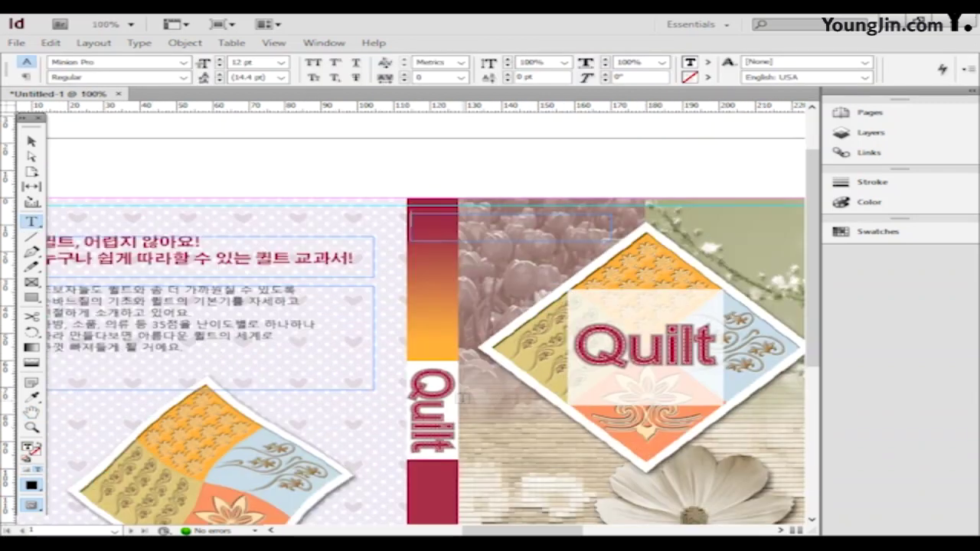
text(Handmad)
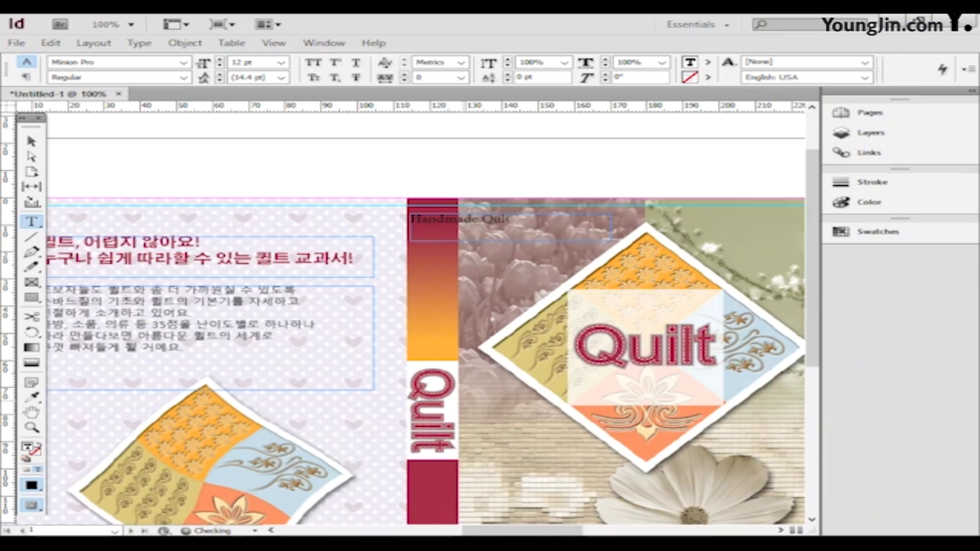
text(e Qulit Diary)
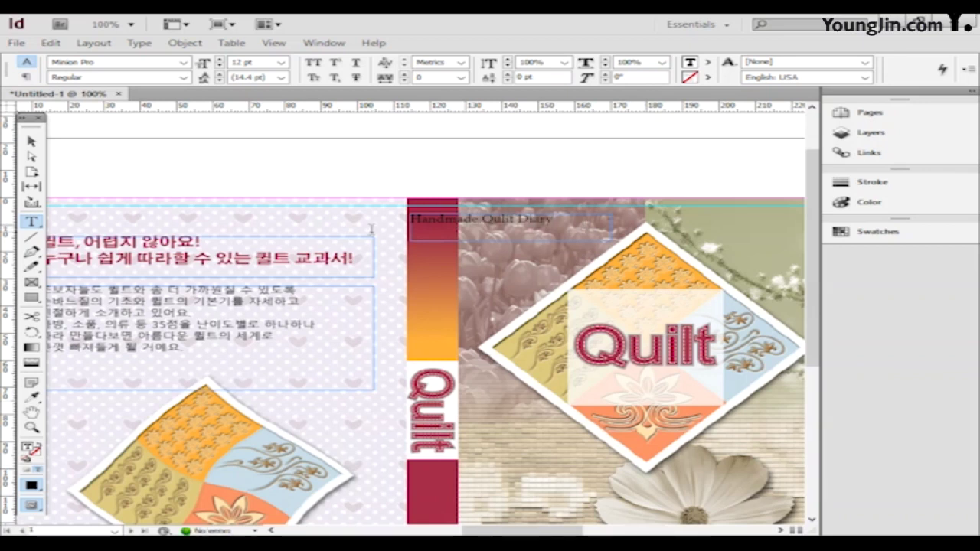
Enlarge the Handmade Qulit Diary text to 17 pt and widen its frame to about 65 mm.
key(ctrl+a)
click(281, 62)
click(256, 147)
click(281, 62)
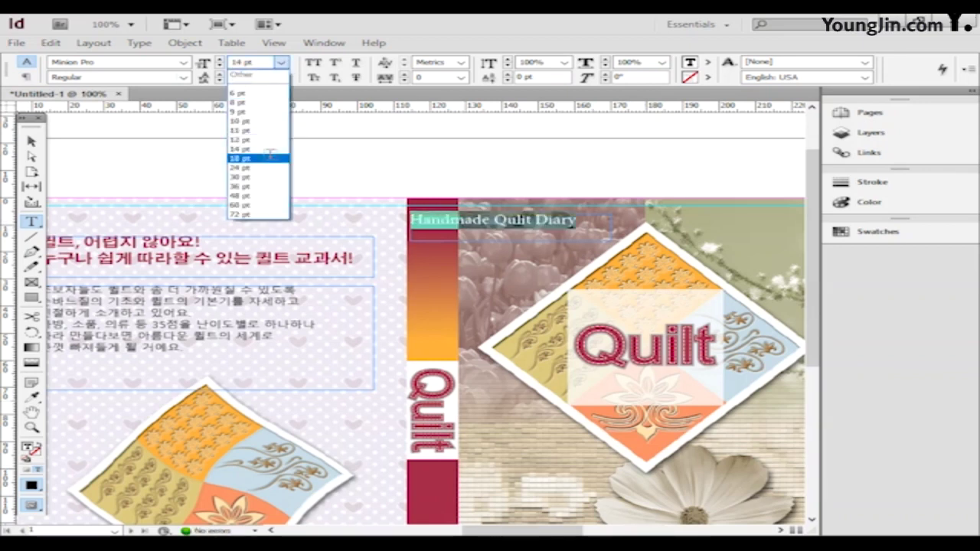
click(264, 157)
click(31, 141)
drag(611, 240, 644, 240)
Rotate the Handmade Qulit Diary frame by -90° and place it on the upper spine at about X 123.9 mm, Y 0.8 mm.
drag(649, 246, 505, 298)
drag(529, 169, 434, 226)
drag(430, 268, 428, 274)
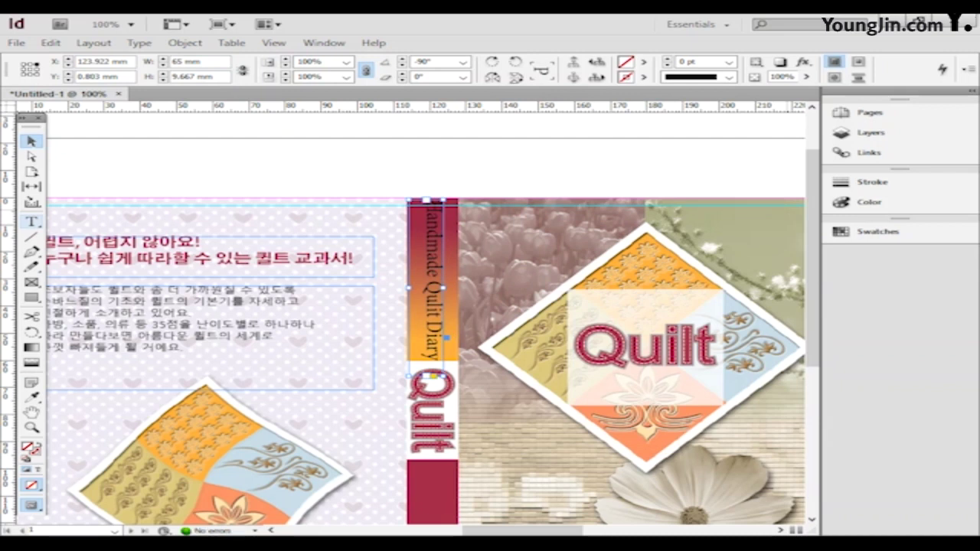
Set the Handmade Qulit Diary spine text to the Bold style.
double_click(435, 375)
key(ctrl+a)
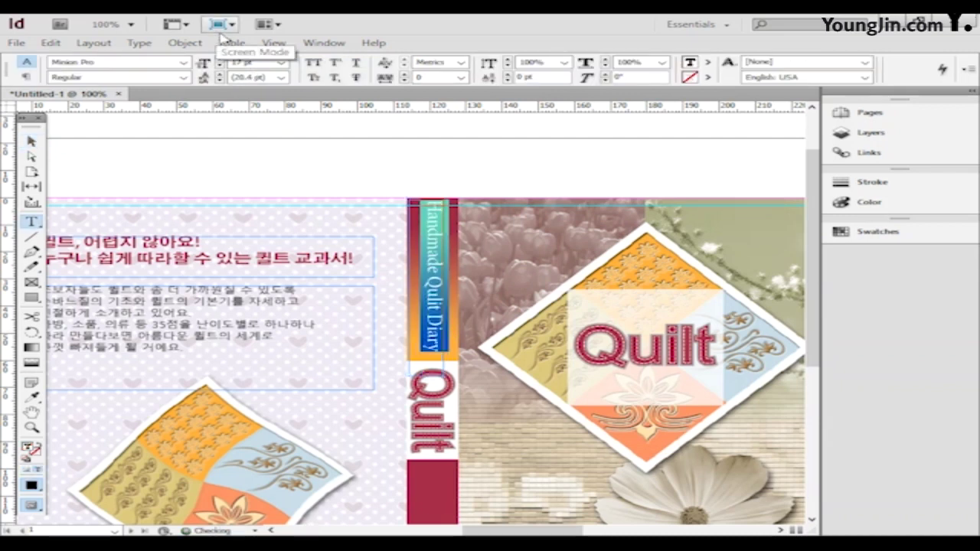
click(183, 77)
click(135, 93)
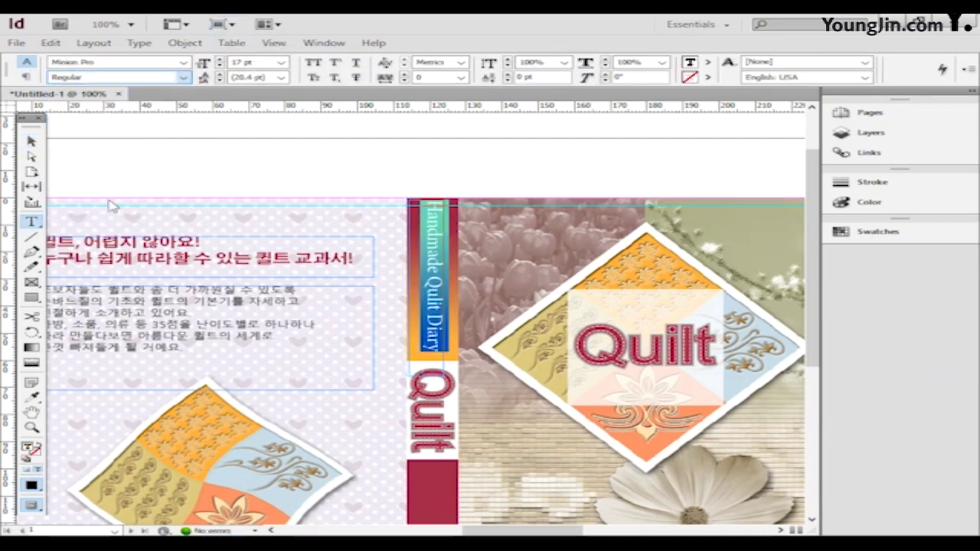
click(314, 113)
Draw a text frame about 47 mm wide across the lower crimson spine block and enter "◆퀼트 소품 만들기" in Malgun Gothic.
scroll(503, 197, down, 5)
drag(407, 299, 579, 328)
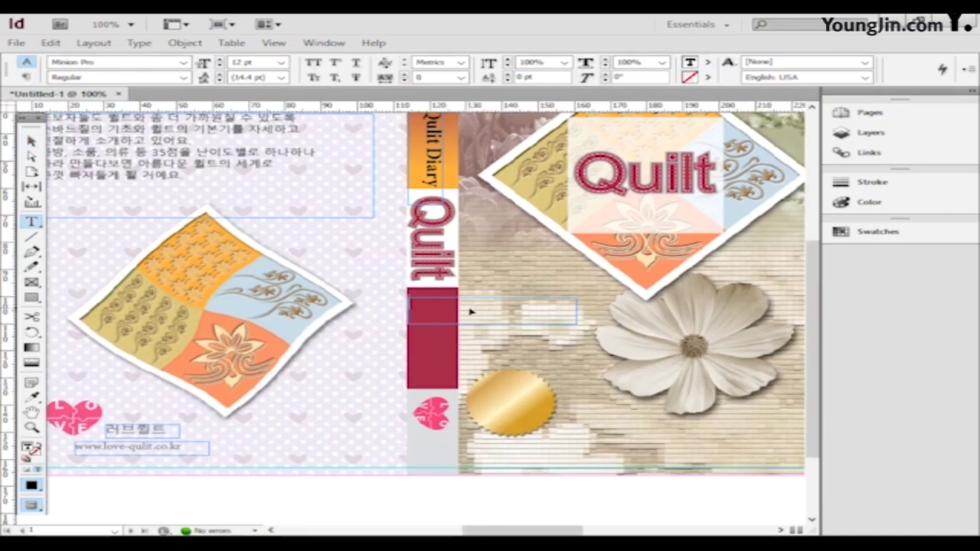
click(183, 62)
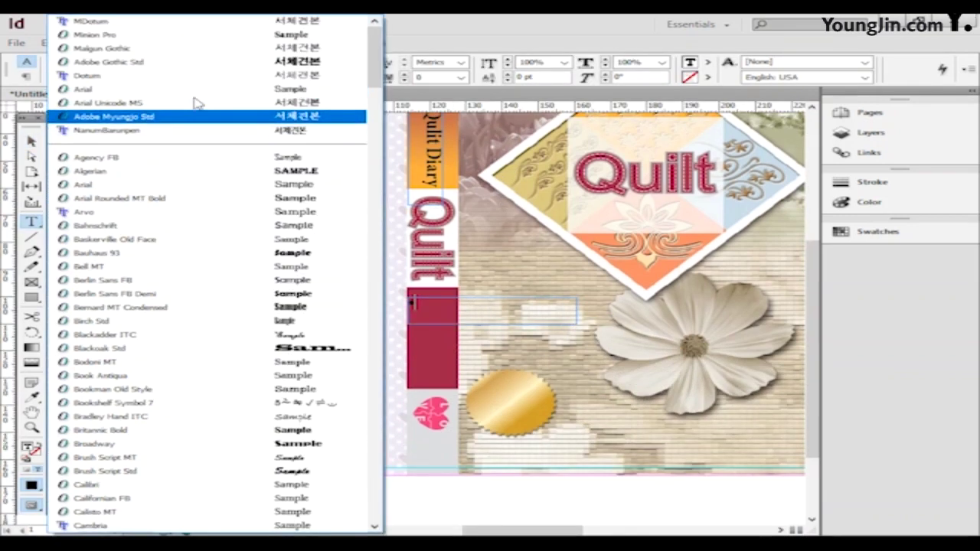
click(207, 47)
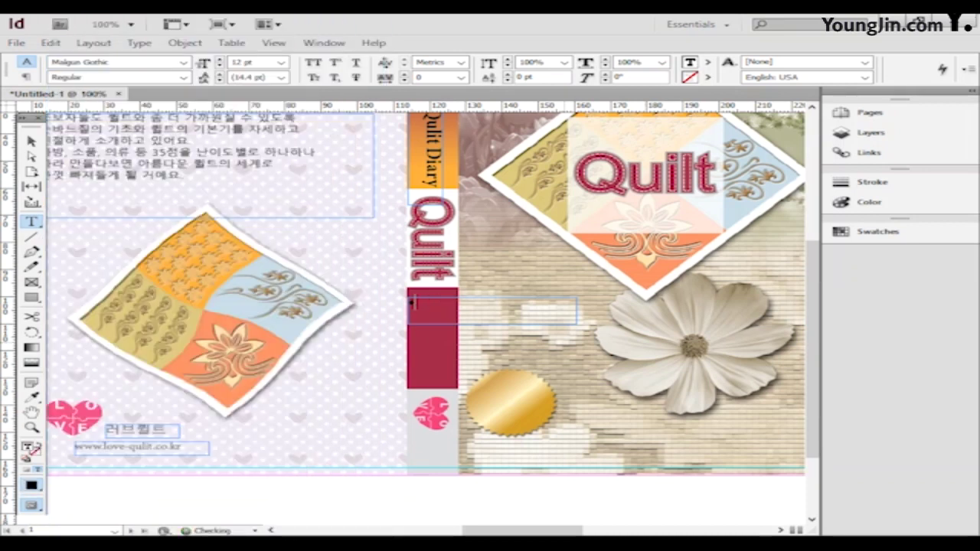
text(퀼트 소품 만들기)
Format the 퀼트 소품 만들기 text as 14 pt Bold.
key(ctrl+a)
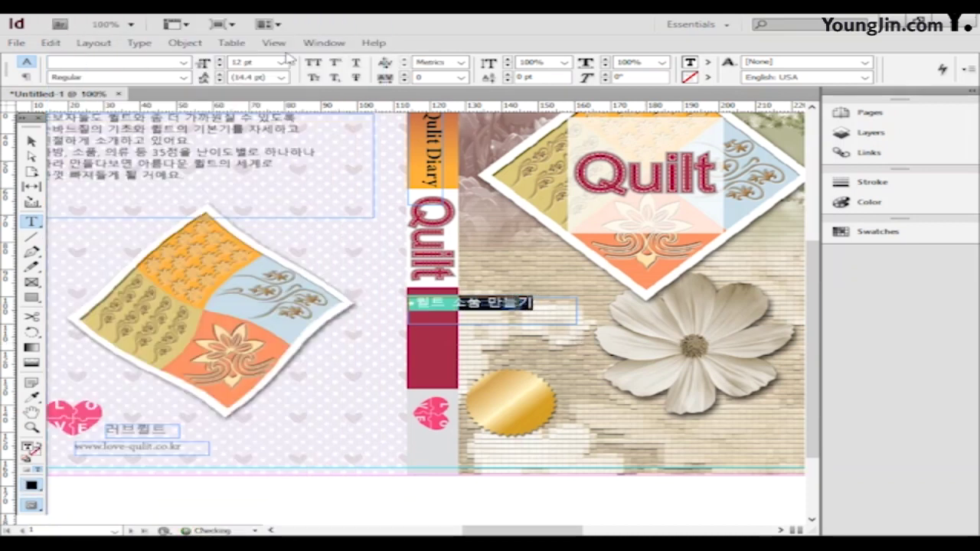
click(282, 62)
click(257, 150)
click(184, 77)
click(100, 194)
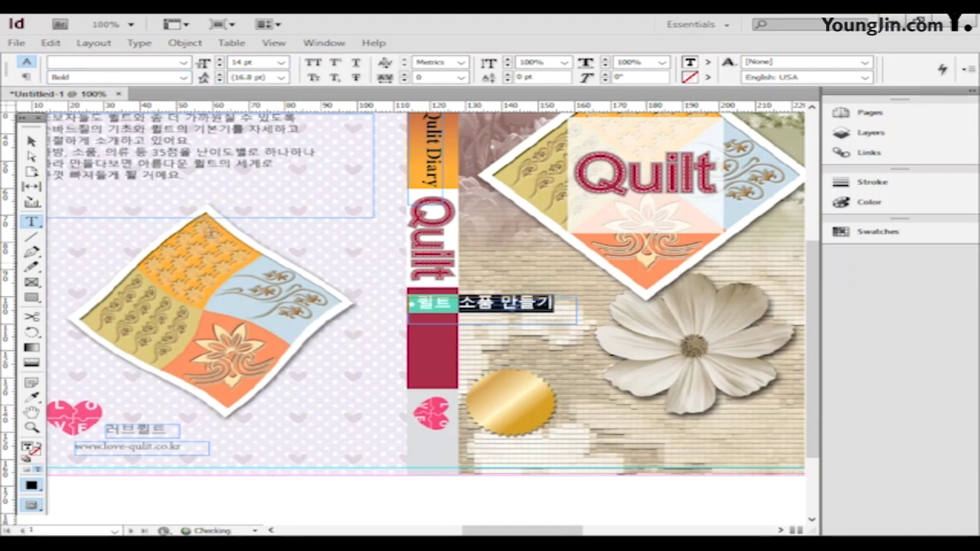
Rotate the 퀼트 소품 만들기 frame by -90° and move it onto the crimson spine block below Quilt.
click(32, 141)
drag(583, 328, 479, 376)
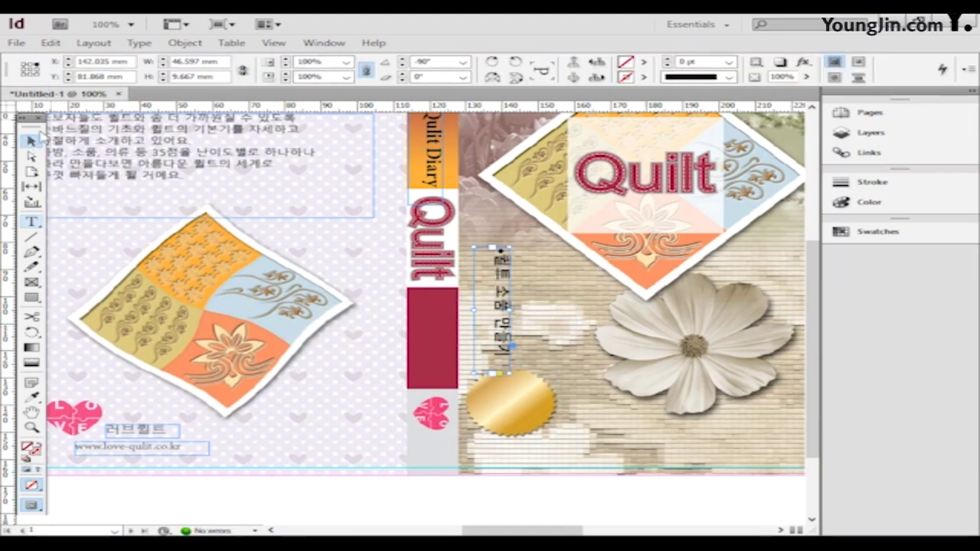
drag(497, 270, 430, 306)
key(Left)
key(Left)
Reduce the 퀼트 소품 만들기 spine text to 12 pt.
click(33, 222)
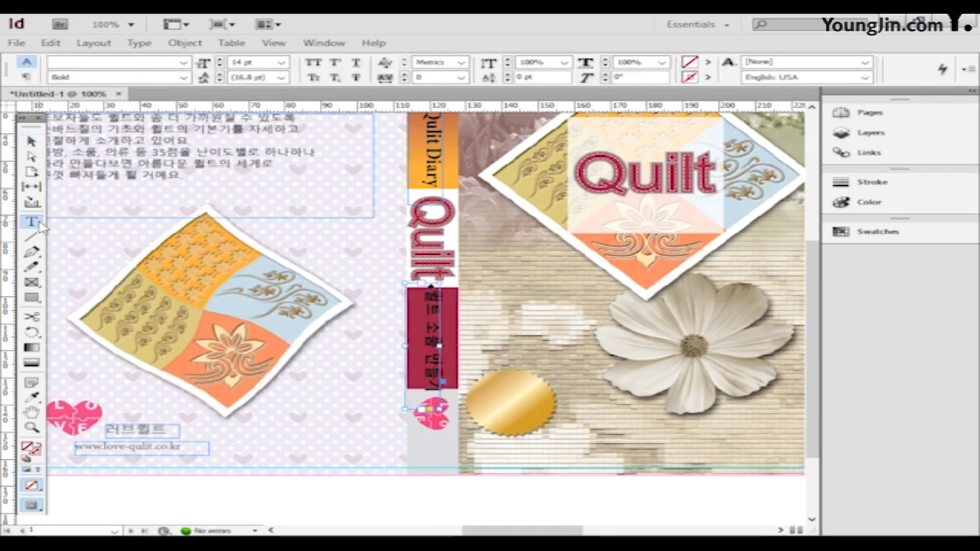
drag(432, 389, 421, 280)
click(281, 62)
click(257, 133)
click(431, 292)
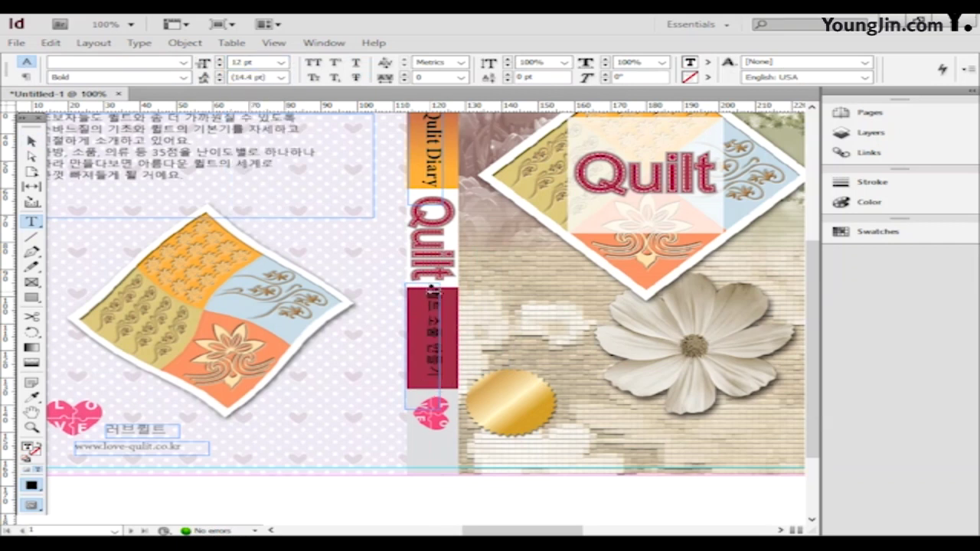
Draw a text frame about 34 mm wide below the spine's heart and enter "러브 퀼트" in Malgun Gothic.
drag(418, 442, 541, 463)
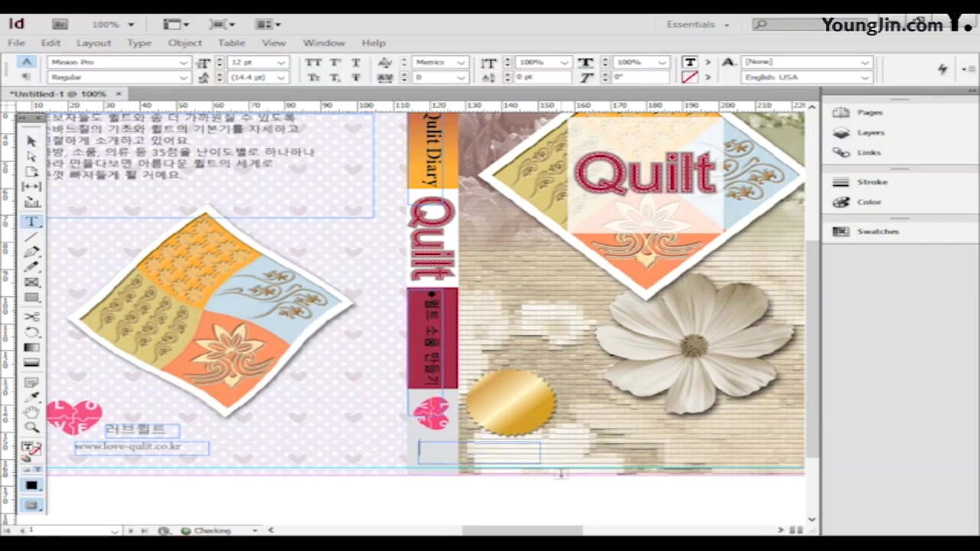
click(183, 62)
scroll(182, 38, up, 1)
click(184, 21)
text(러브 퀼트)
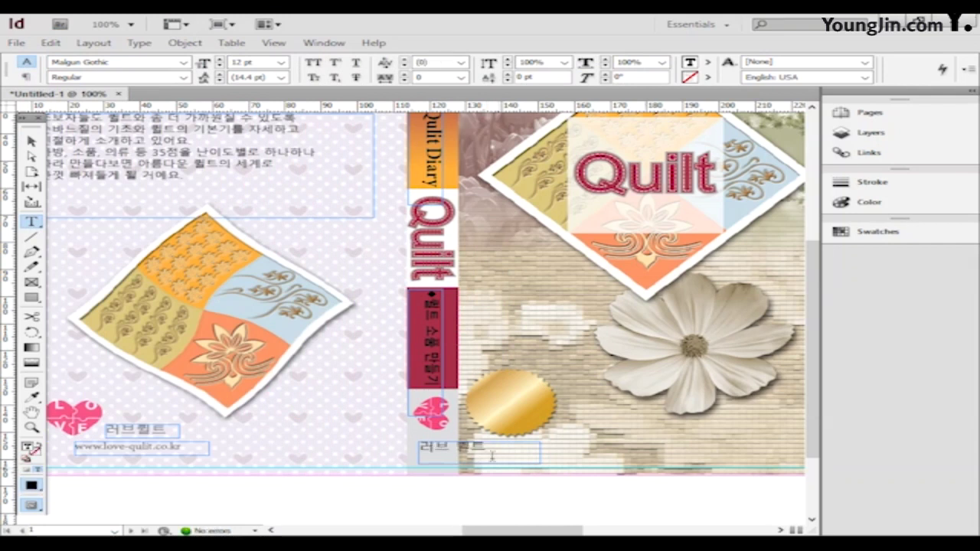
Set the 러브 퀼트 text below the spine's heart to the Bold style.
key(ctrl+a)
click(183, 77)
click(68, 119)
click(282, 62)
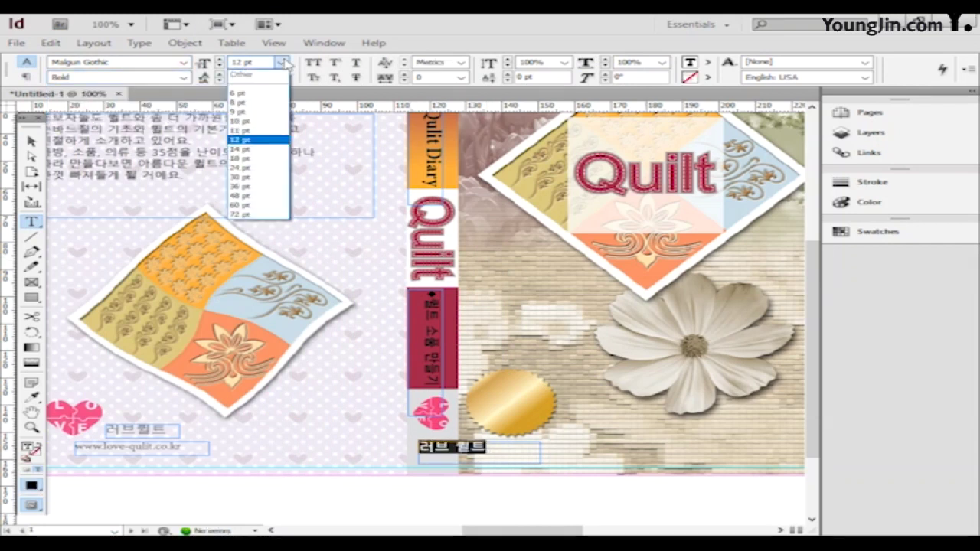
click(281, 64)
Rotate the 러브 퀼트 frame by -90° and move it onto the spine below the heart.
click(31, 140)
drag(549, 468, 478, 499)
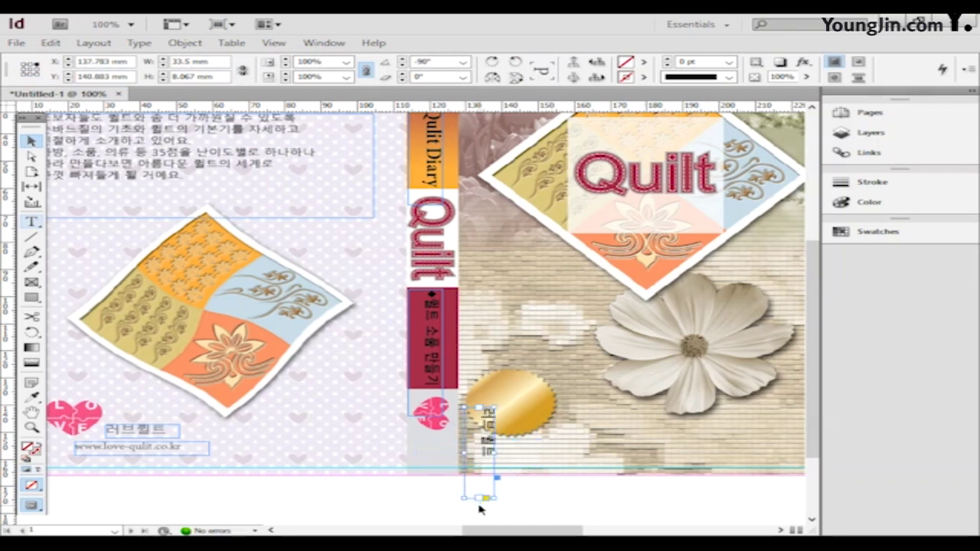
drag(490, 447, 437, 431)
Reduce the 러브 퀼트 spine text to 10 pt.
click(32, 222)
click(439, 488)
drag(440, 488, 437, 430)
click(282, 63)
click(252, 108)
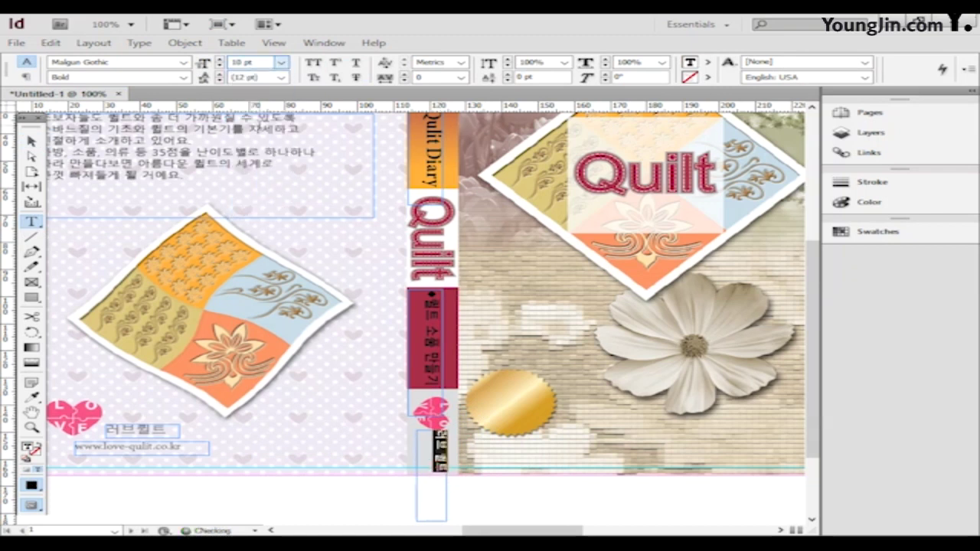
Shrink the 러브 퀼트 frame to about 23 × 5 mm and shift it slightly to align it under the spine's heart.
key(Escape)
drag(417, 520, 427, 492)
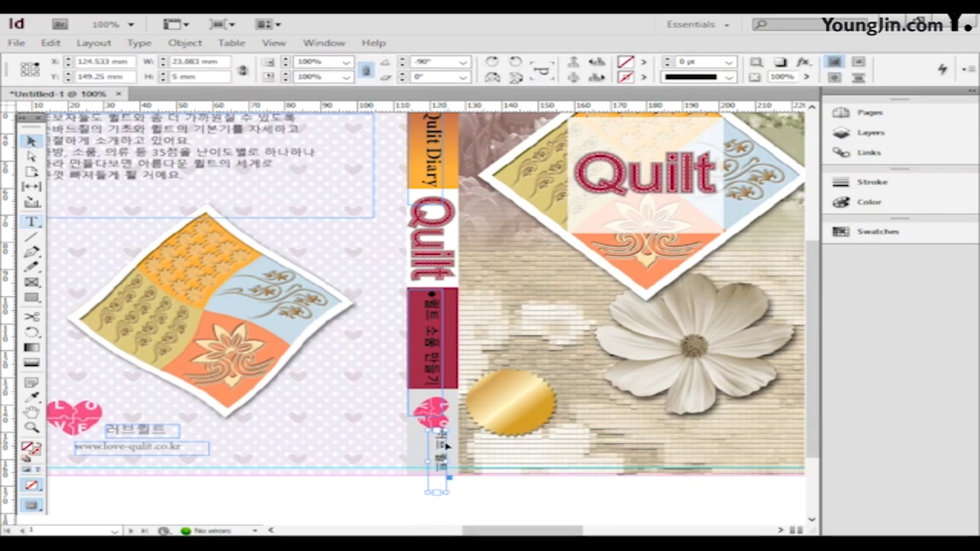
drag(446, 444, 441, 444)
Recolour the Handmade Qulit Diary spine text to white.
key(ctrl+0)
click(787, 203)
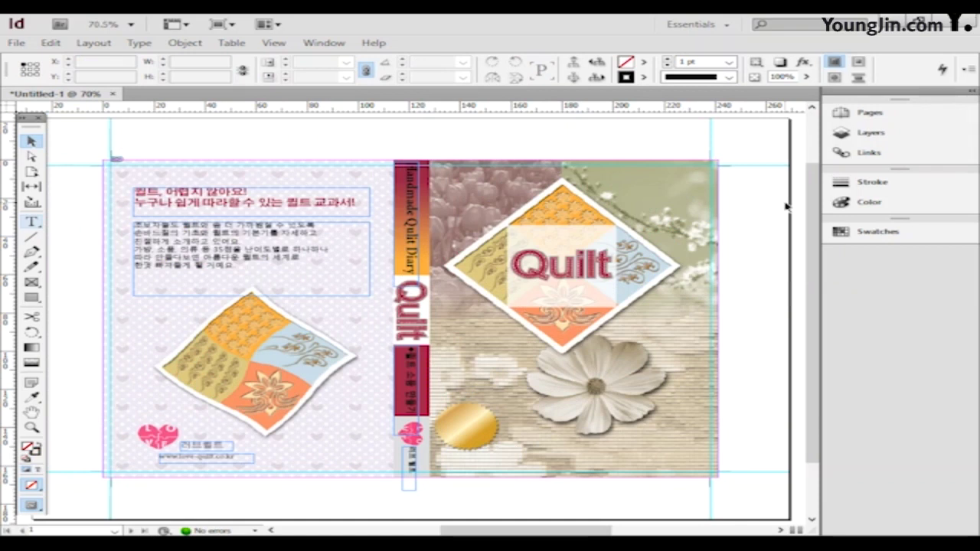
click(430, 221)
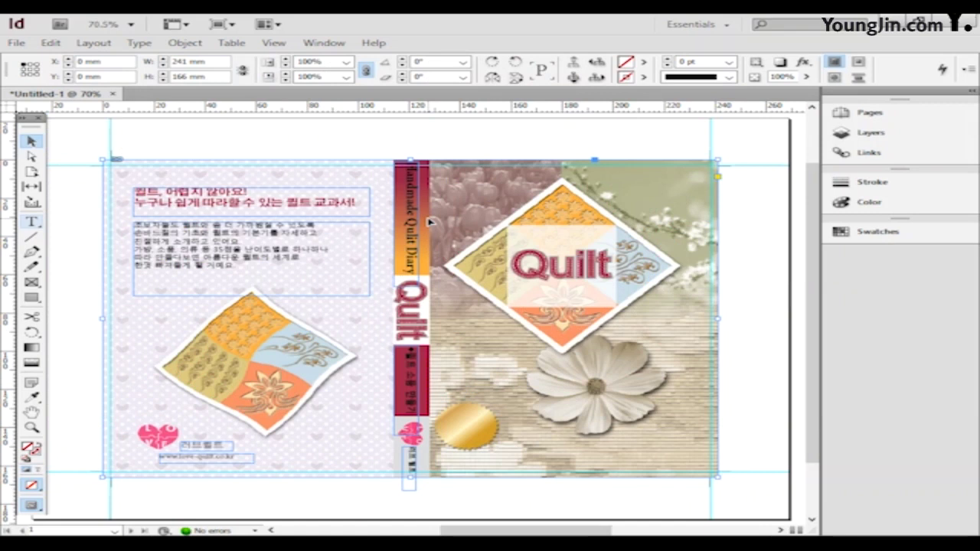
triple_click(409, 226)
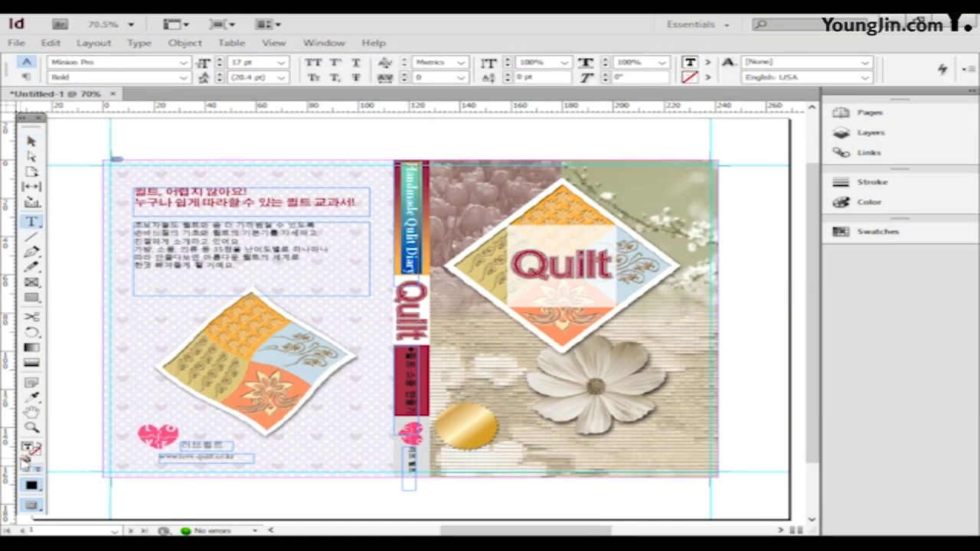
double_click(28, 449)
key(Return)
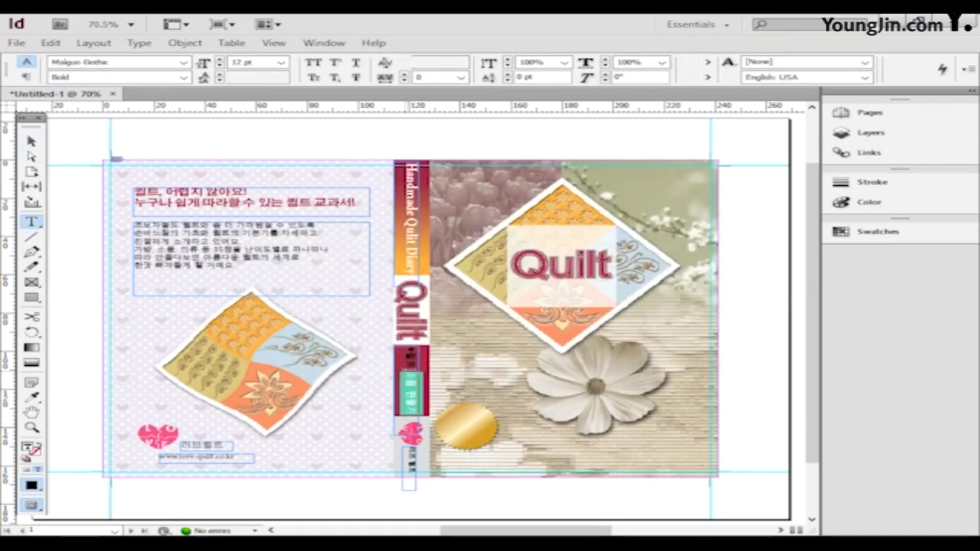
Recolour the 퀼트 소품 만들기 spine text to white by setting its black value to 0%.
double_click(28, 449)
drag(711, 366, 646, 375)
text(0)
key(Return)
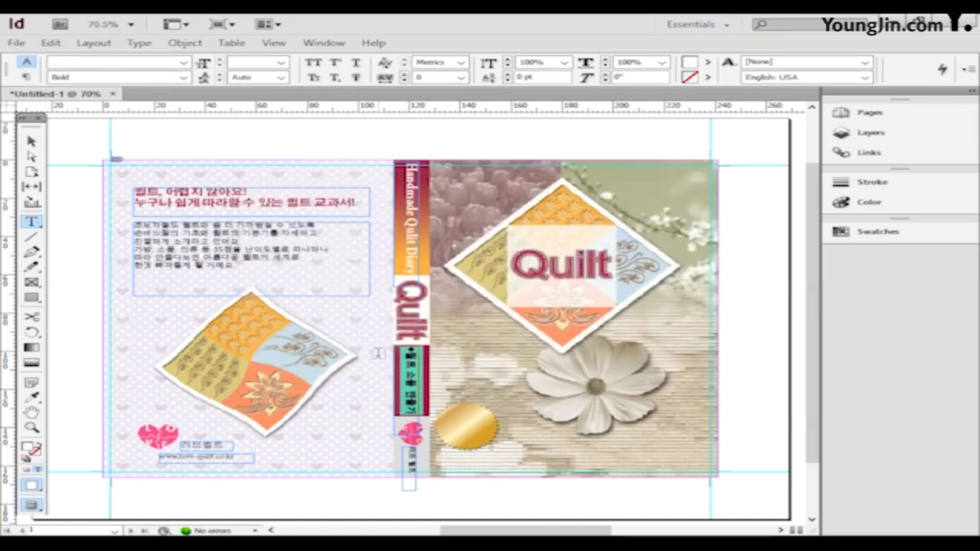
click(378, 352)
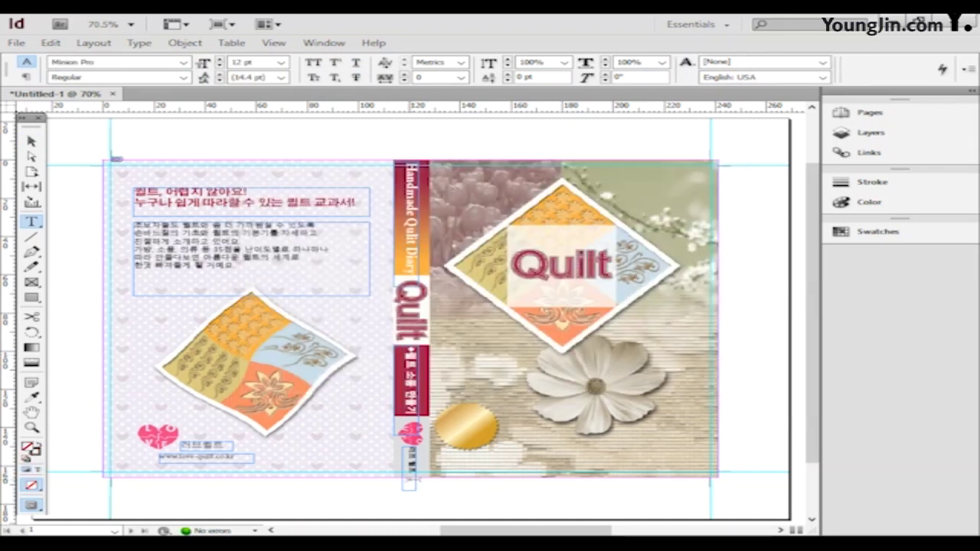
Recolour the 러브 퀼트 spine text below the heart to dark grey and deselect it.
drag(413, 480, 410, 447)
double_click(34, 452)
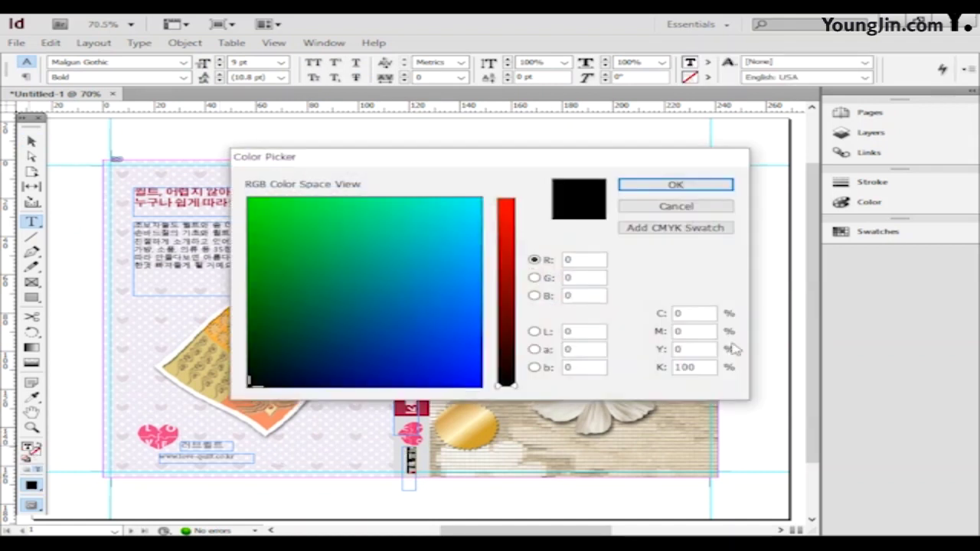
key(Tab)
key(Tab)
text(100)
key(Return)
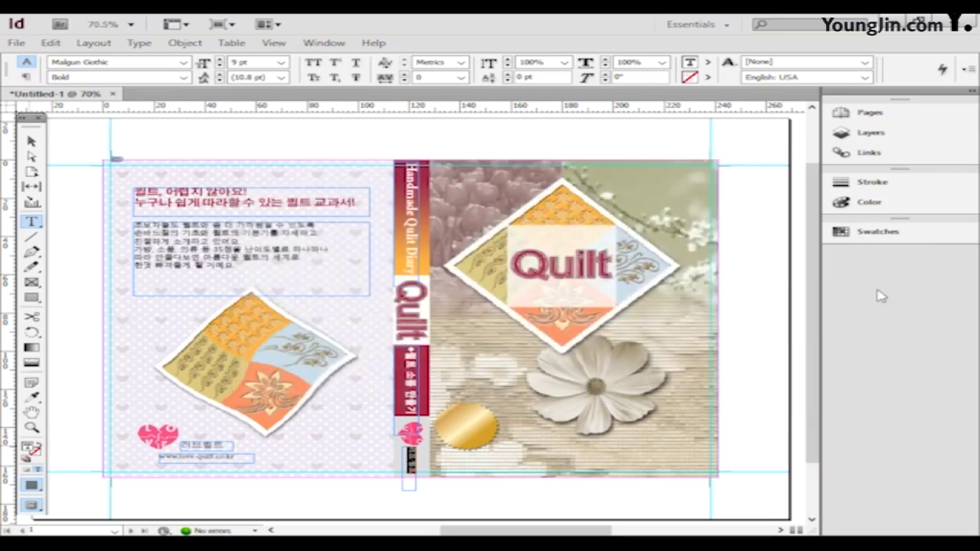
click(31, 141)
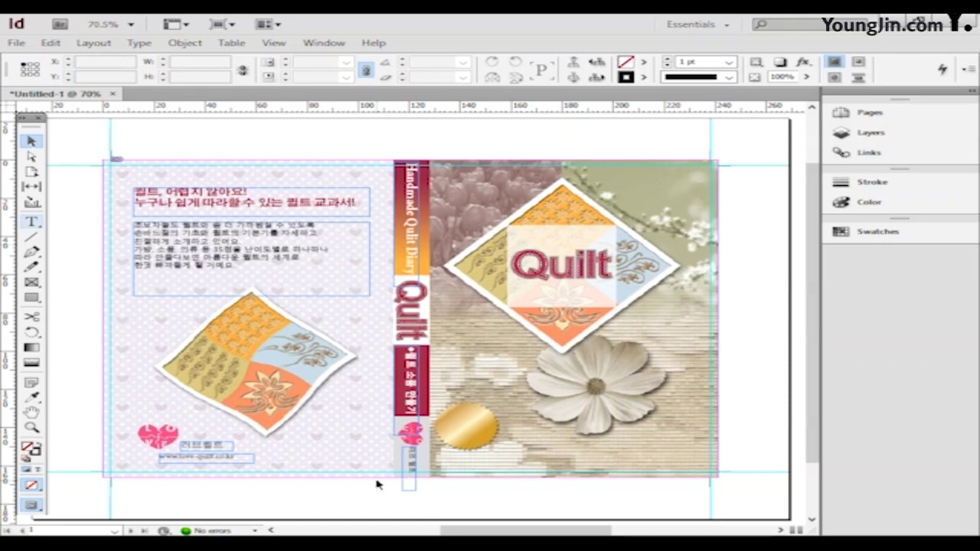
Add a text frame on the gold badge reading 초보자를 위한 동영상 강의 CD수록 in 10 pt Malgun Gothic.
click(32, 427)
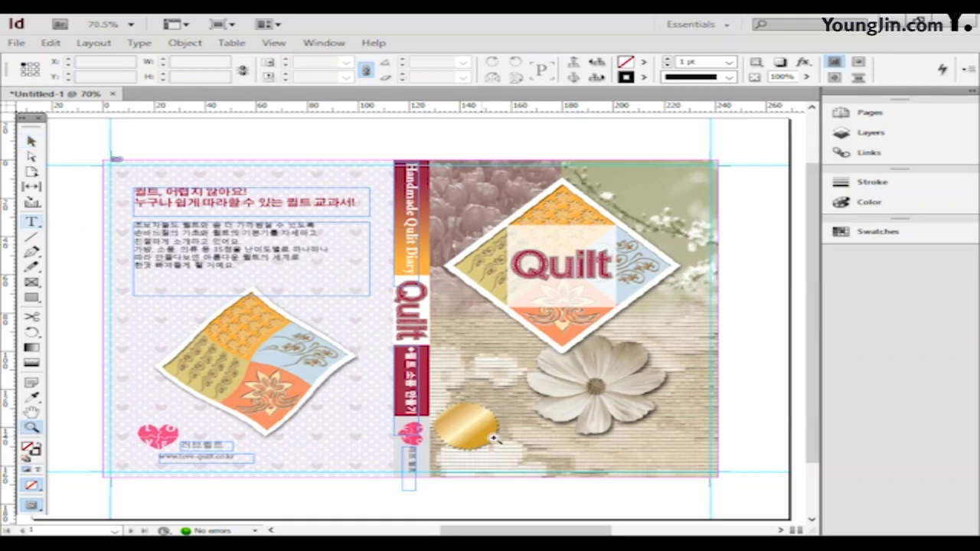
drag(417, 401, 528, 464)
key(ctrl+minus)
key(ctrl+minus)
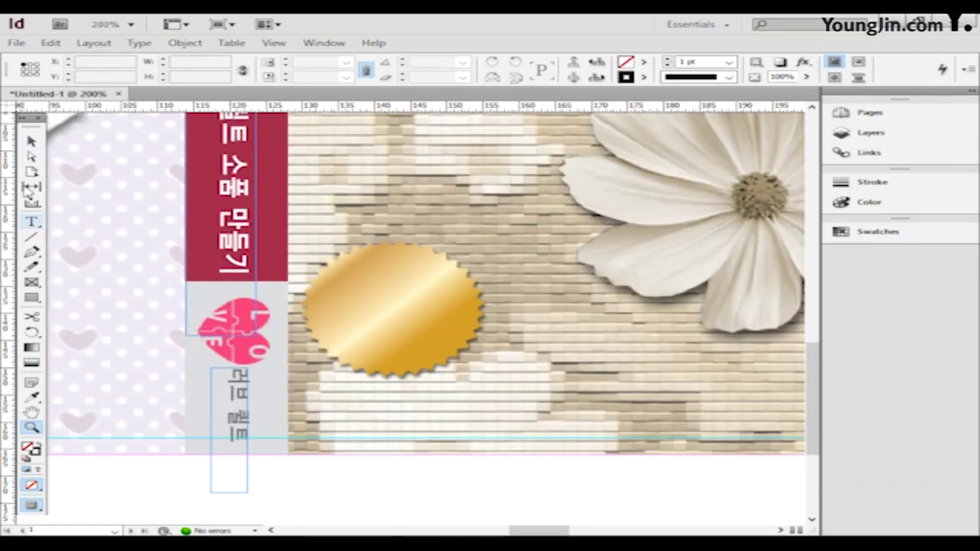
click(31, 221)
drag(320, 276, 461, 346)
click(184, 62)
scroll(189, 74, up, 2)
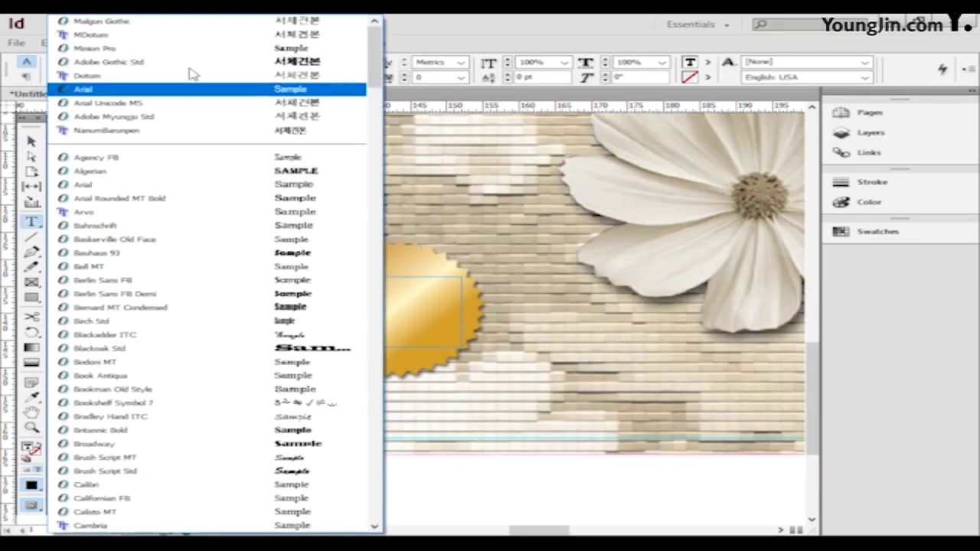
click(189, 24)
text(초보자를)
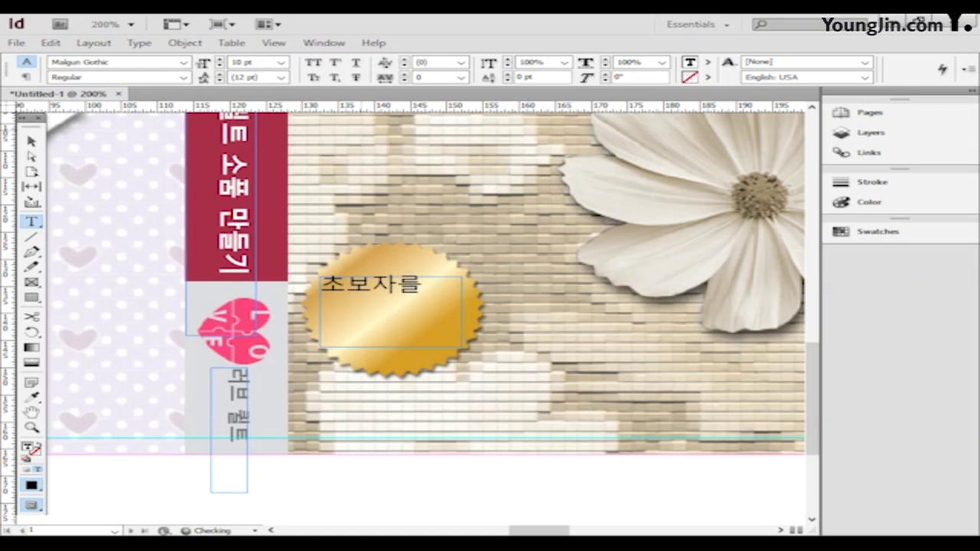
text( 위한 동영상 강의)
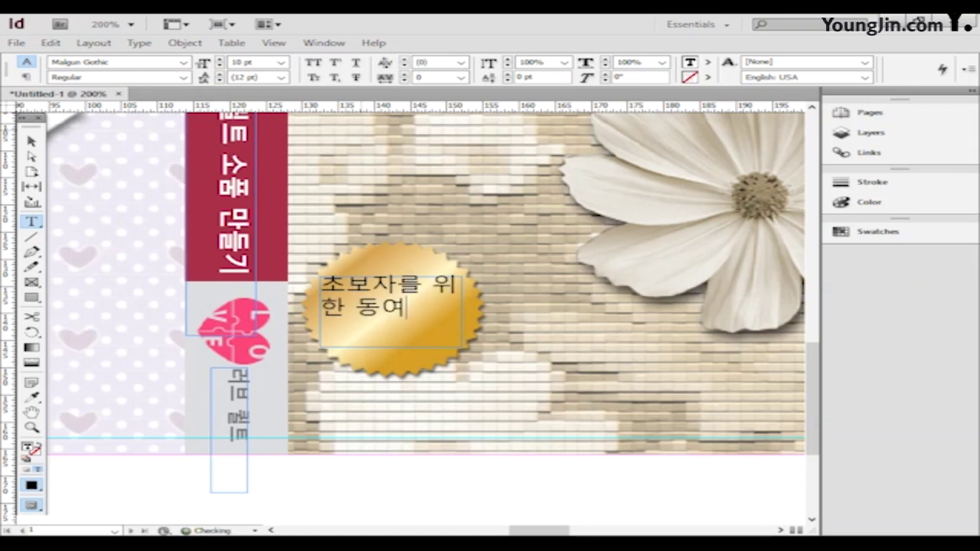
text( CD)
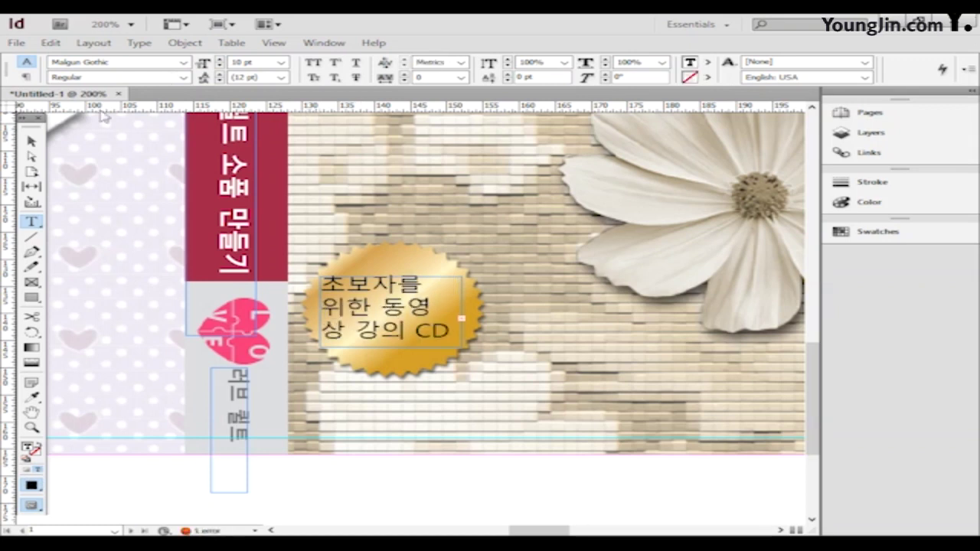
Resize the badge text frame to about 21.6 × 13.8 mm and centre its text at 9 pt.
key(Escape)
drag(461, 346, 511, 357)
double_click(423, 340)
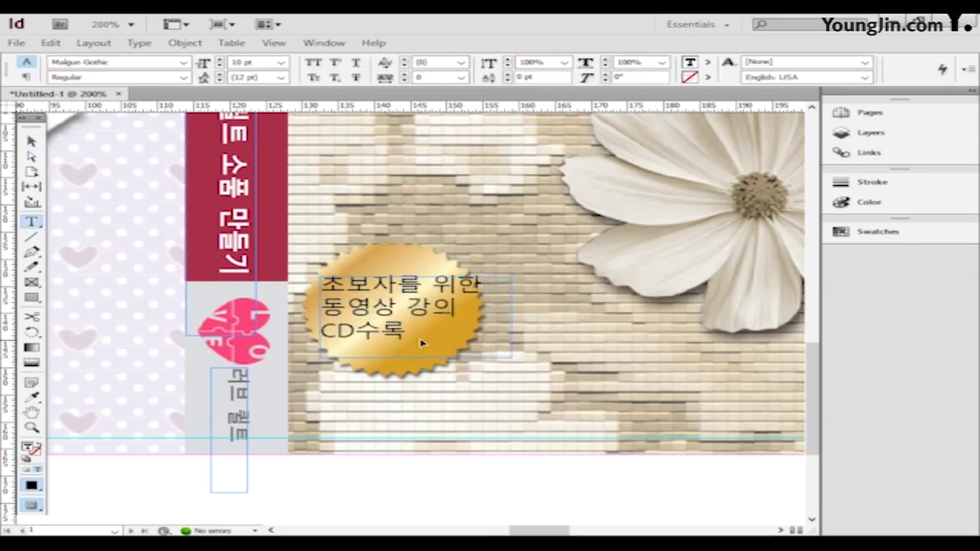
key(ctrl+a)
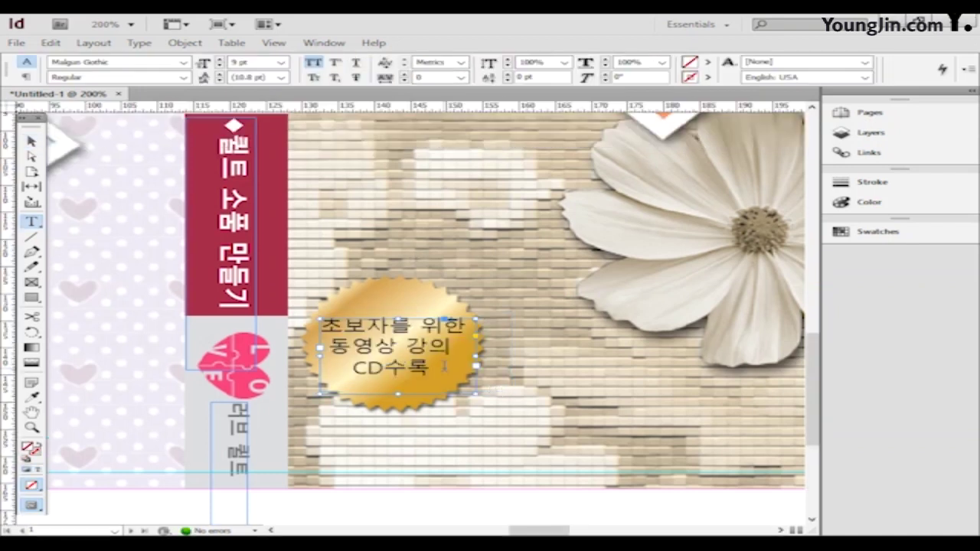
Recolour the badge text to dark brown with C 40, M 75, Y 100 and K 50.
drag(444, 366, 312, 314)
double_click(29, 448)
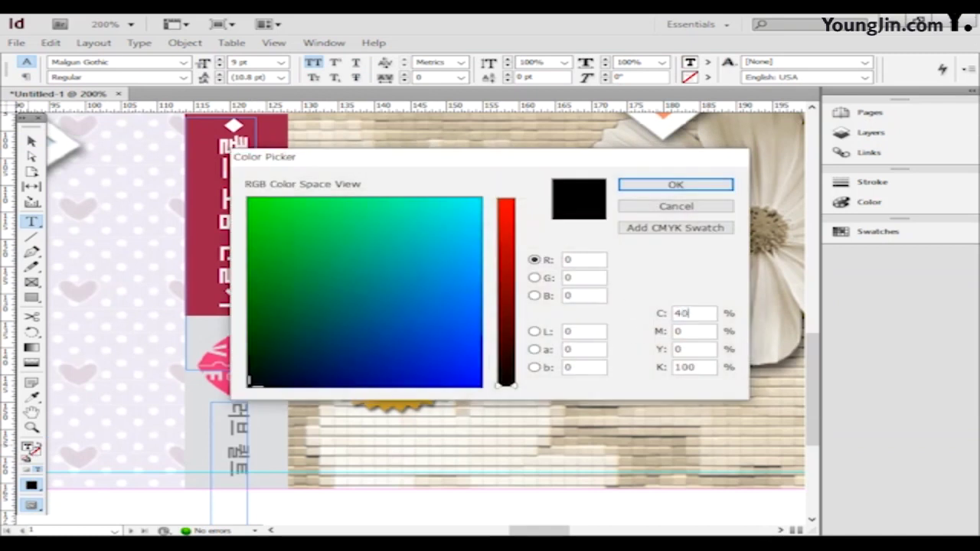
text(7)
text(100)
key(Tab)
text(50)
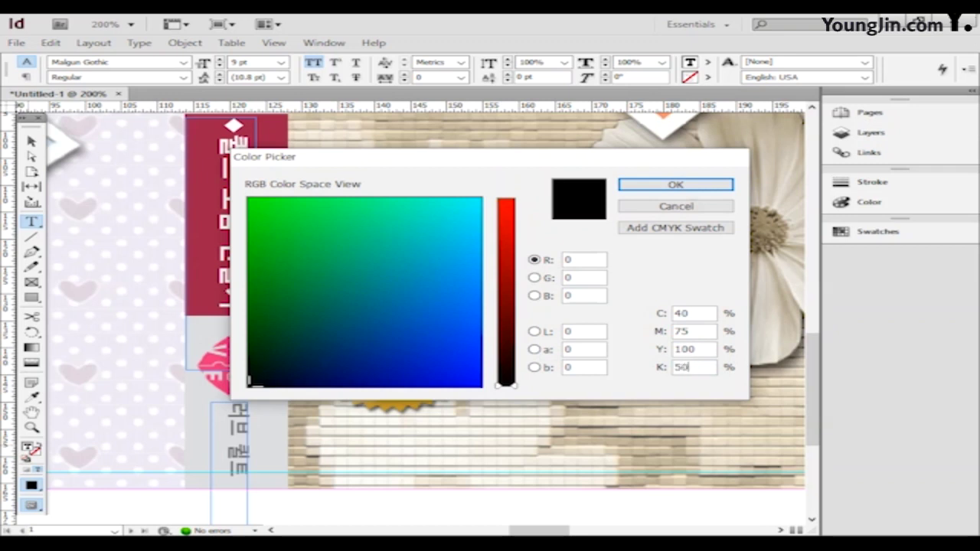
click(686, 186)
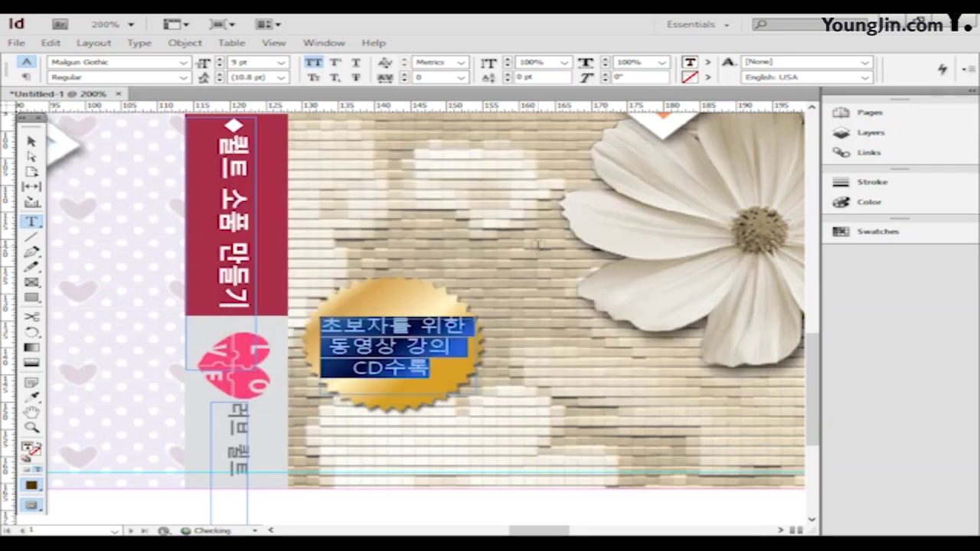
Add a text frame about 5 × 3.8 mm reading 01 beside the vertical crop mark at the cover's lower-left corner.
key(ctrl+0)
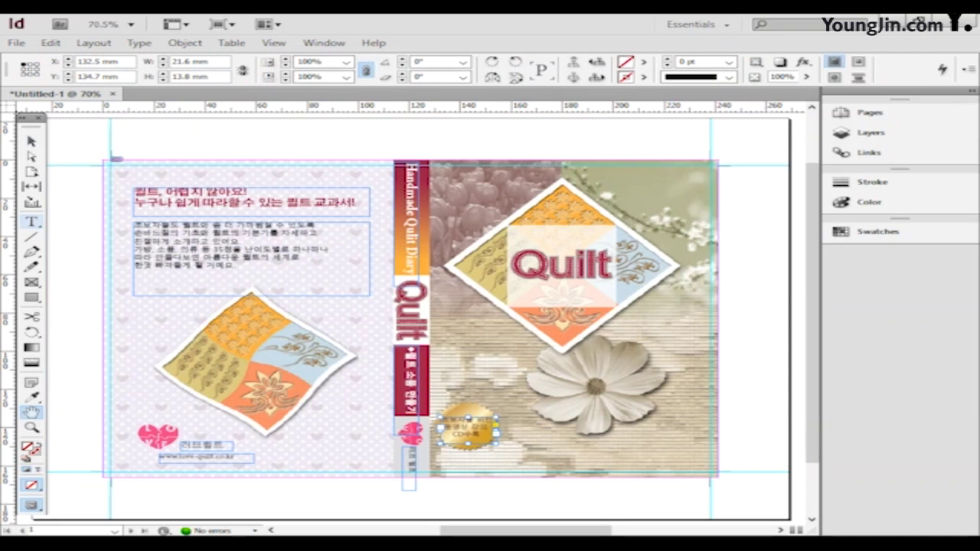
click(32, 428)
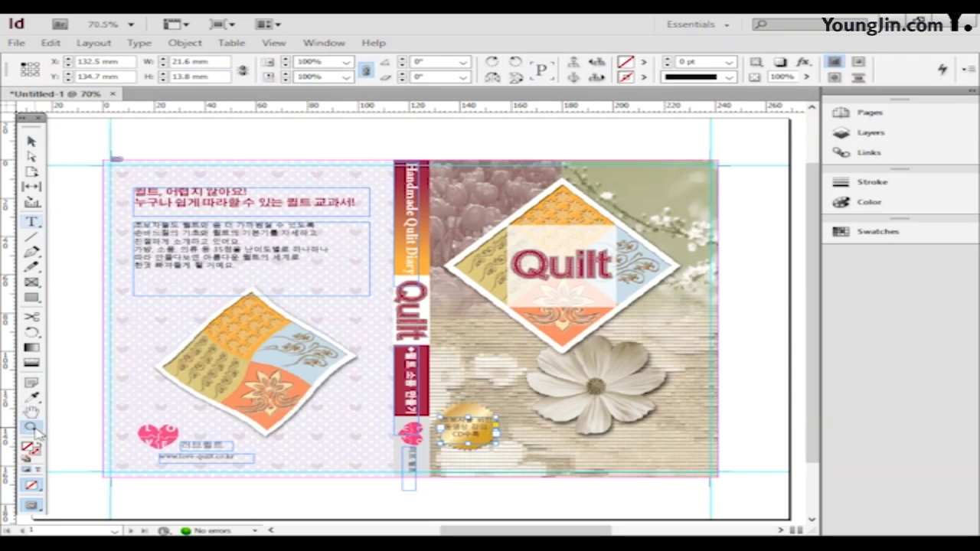
drag(80, 459, 151, 499)
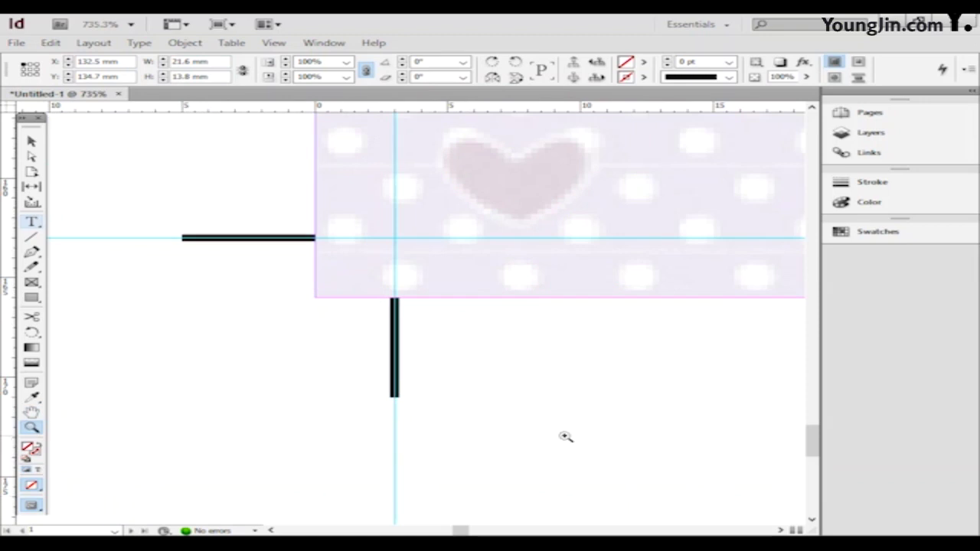
key(t)
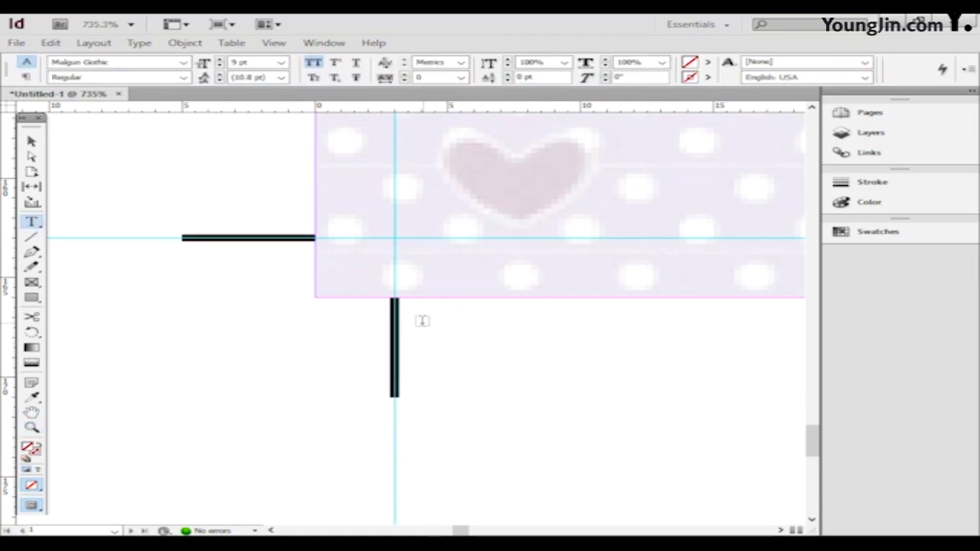
drag(422, 323, 554, 397)
text(01)
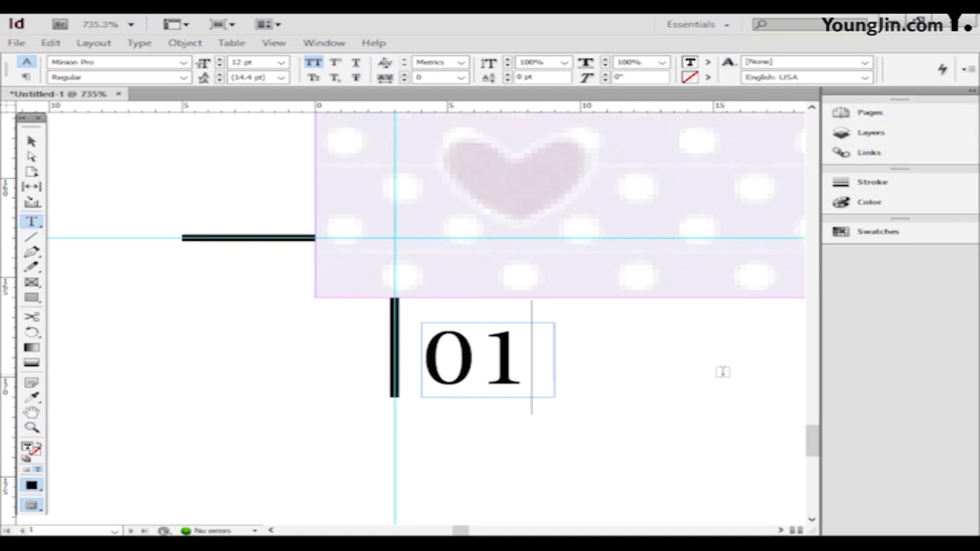
Format the 01 label in Dotum at 10 pt.
key(ctrl+a)
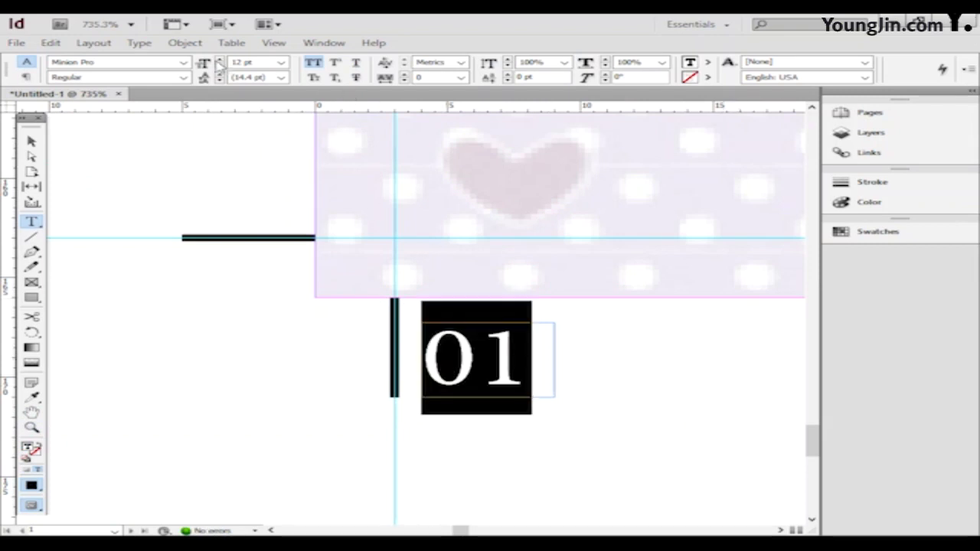
click(183, 62)
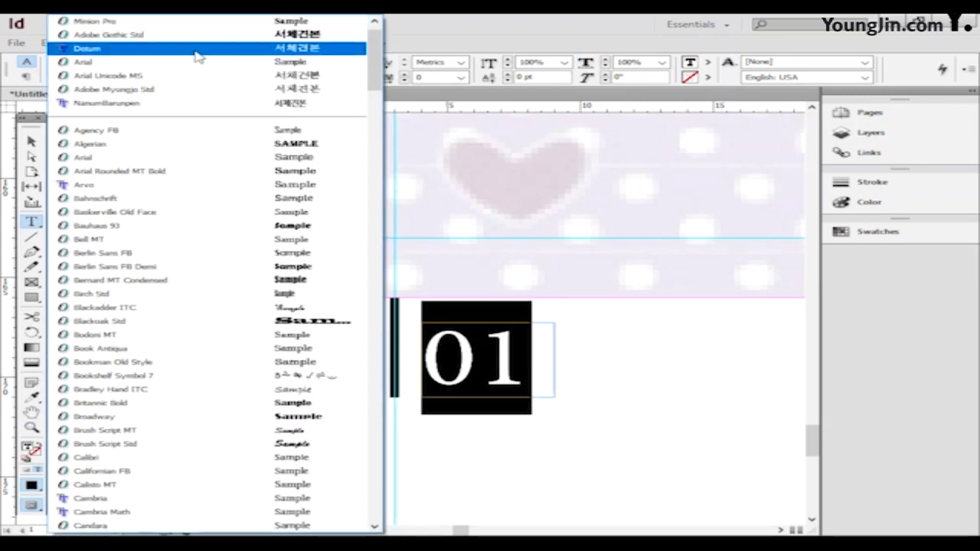
click(197, 51)
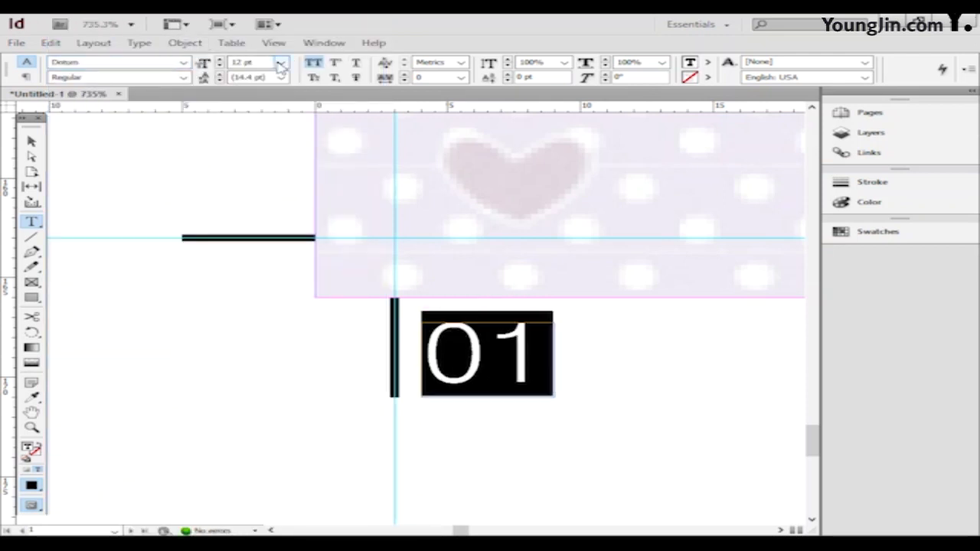
click(281, 64)
click(244, 158)
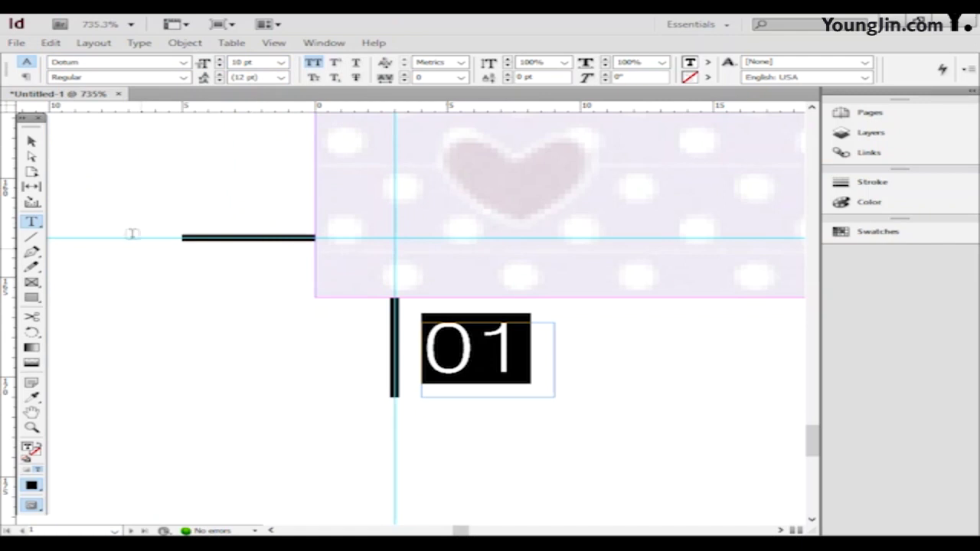
Move the 01 label frame about 1 mm down beside the crop mark and deselect it.
click(32, 144)
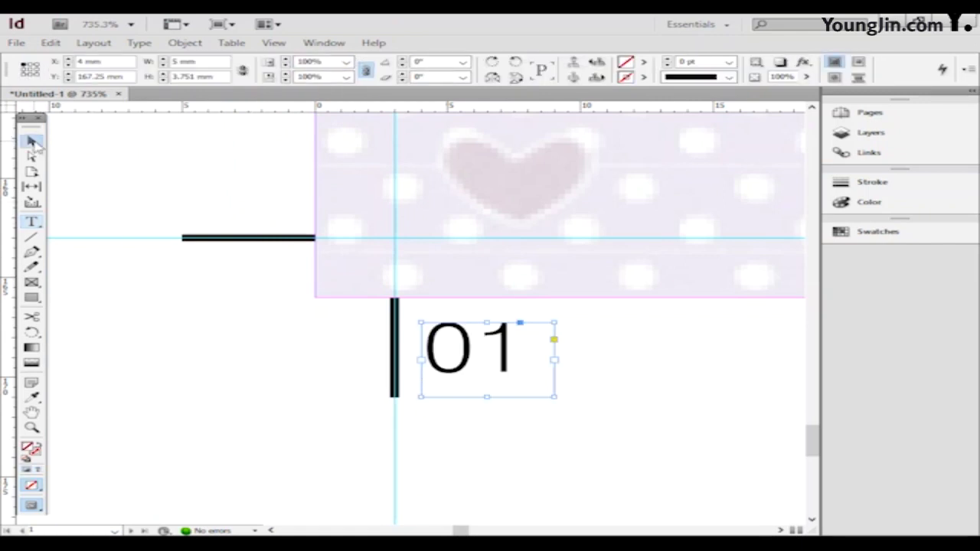
key(Down)
click(202, 176)
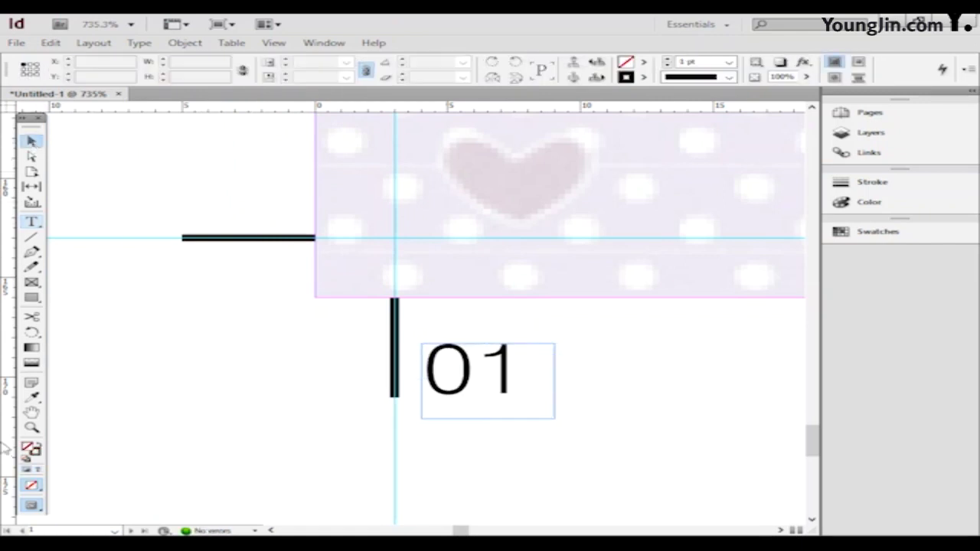
Save the document as 01 in InDesign CS6 format in the 작업 folder.
double_click(31, 414)
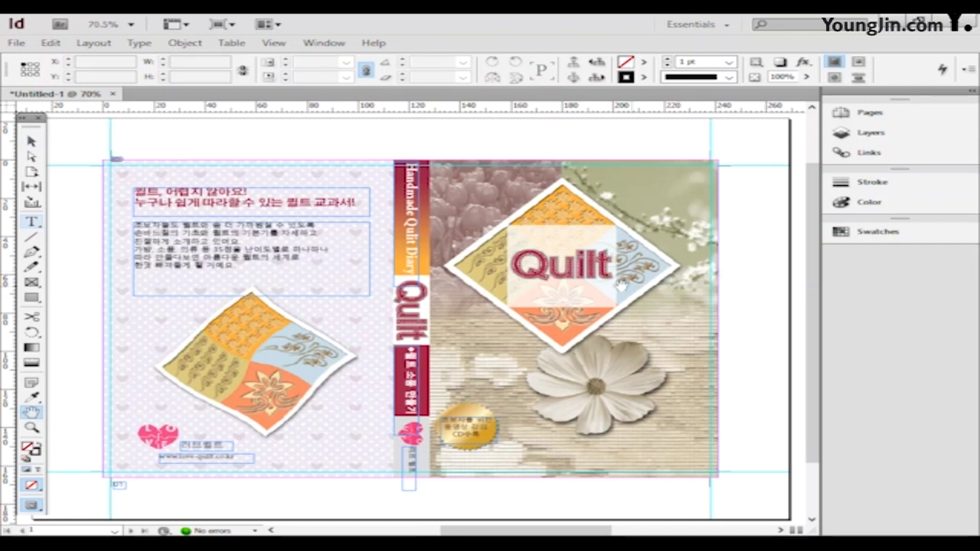
click(16, 42)
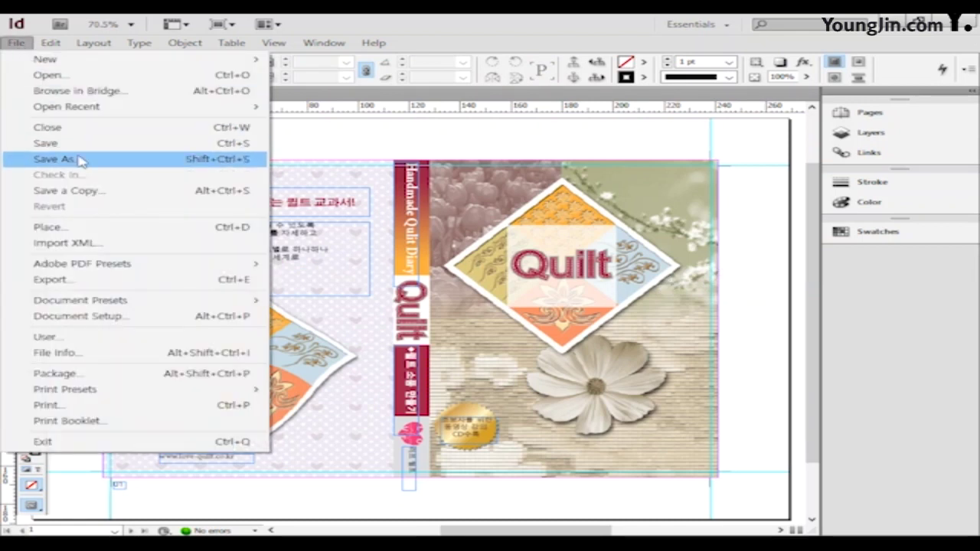
click(81, 160)
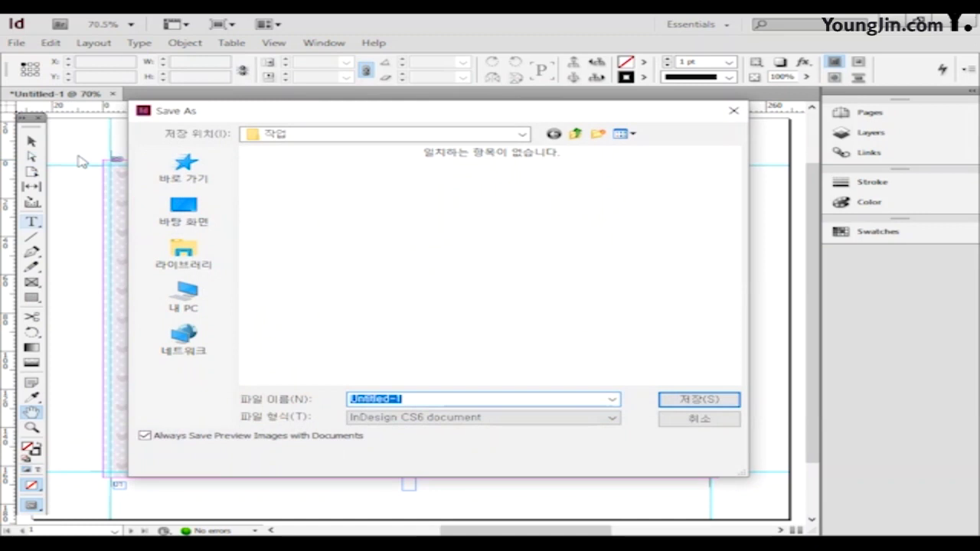
text(01)
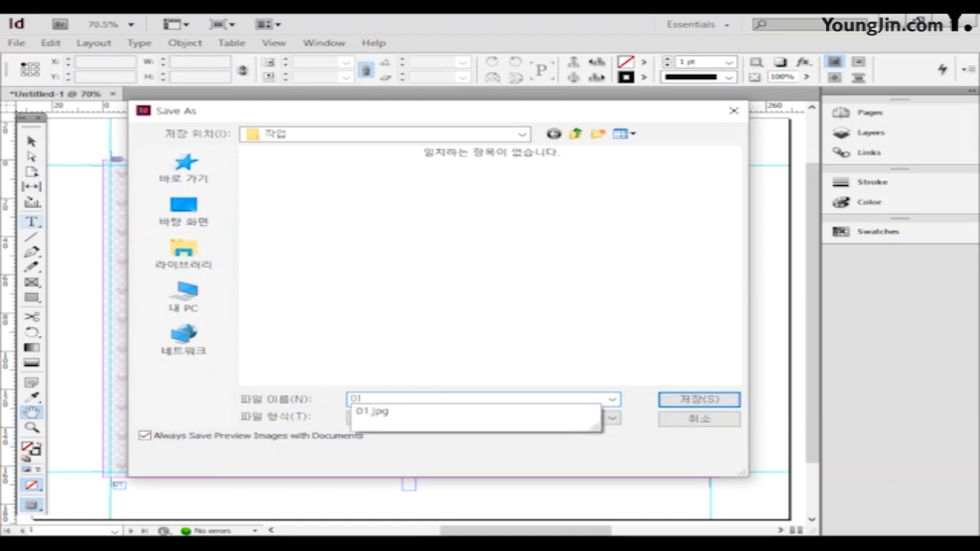
click(716, 401)
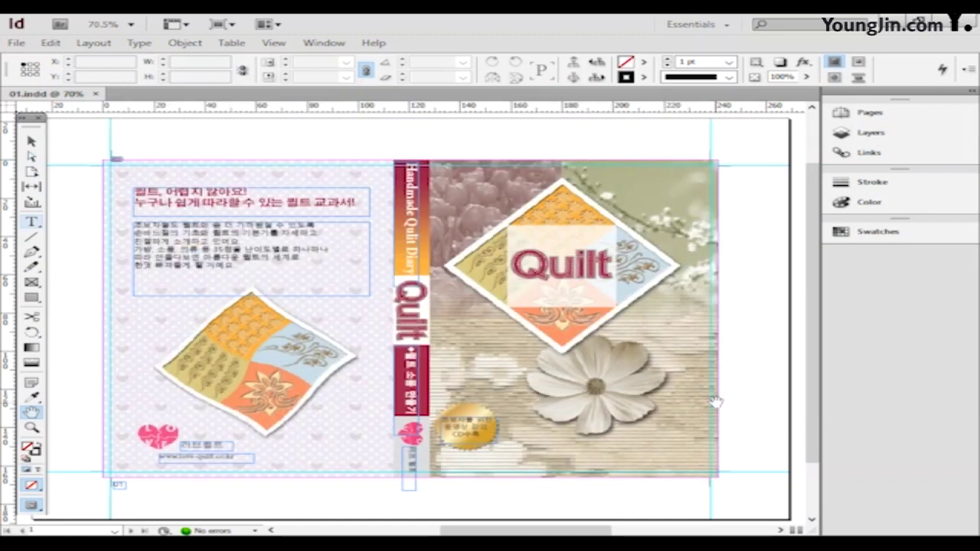